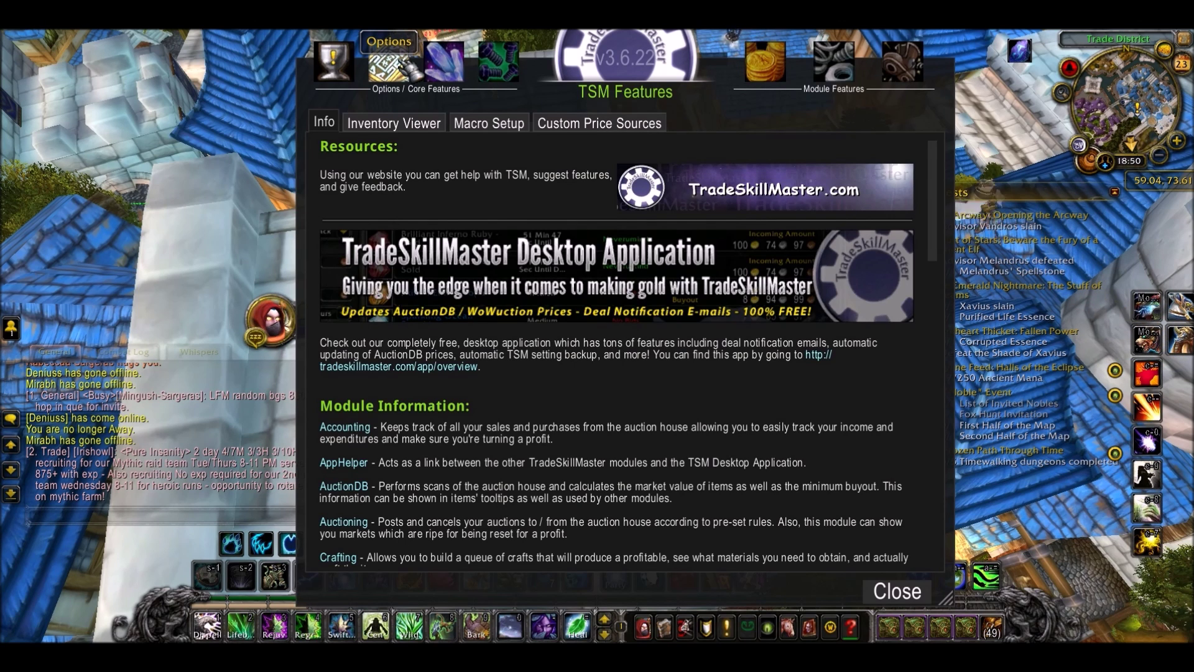
# Step: Open the TSM core options and browse the Profiles, Account Syncing, Appearance and General tabs
pyautogui.click(401, 62)
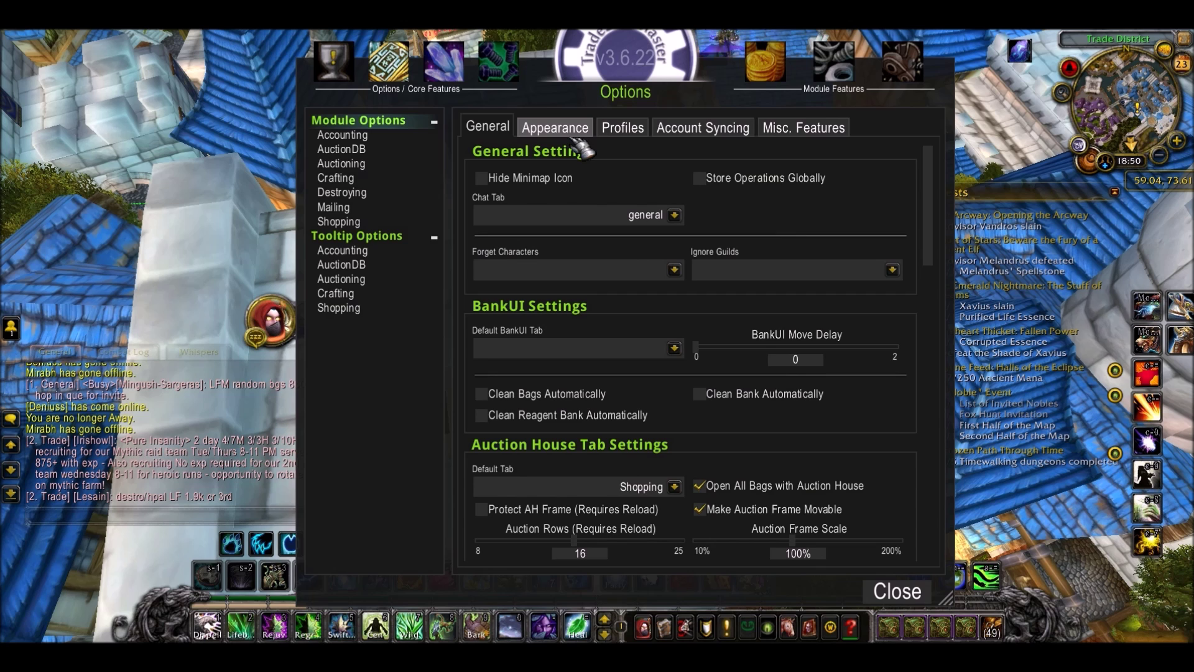
pyautogui.click(620, 133)
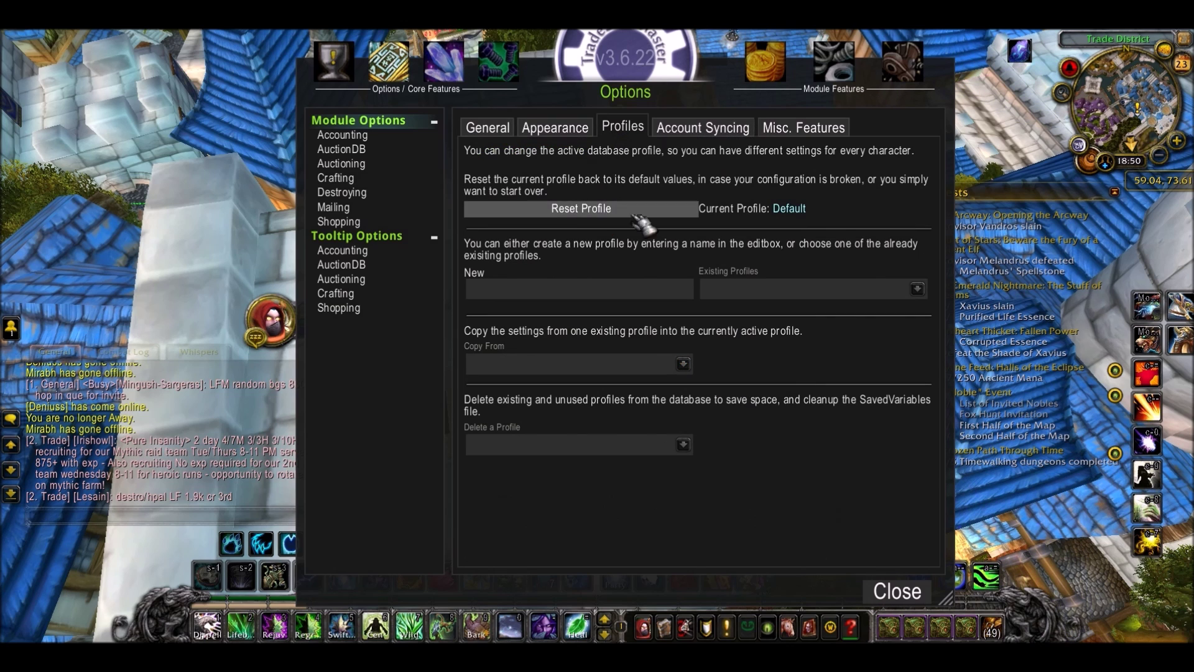
pyautogui.click(727, 130)
pyautogui.click(784, 131)
pyautogui.click(551, 127)
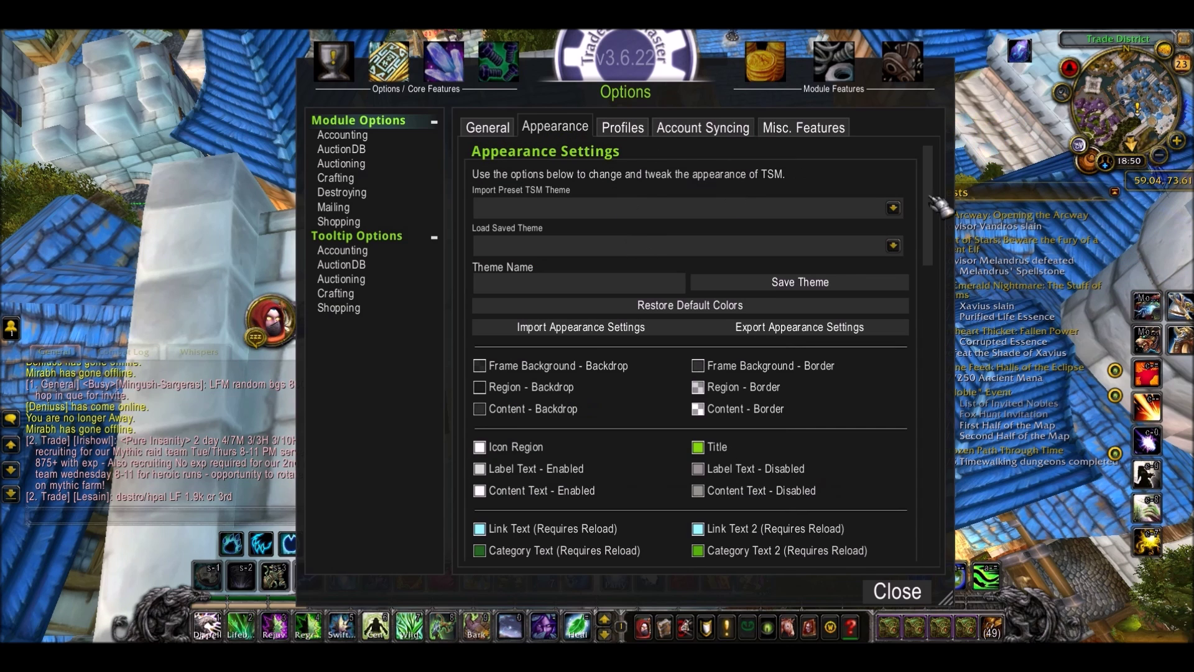
pyautogui.click(509, 132)
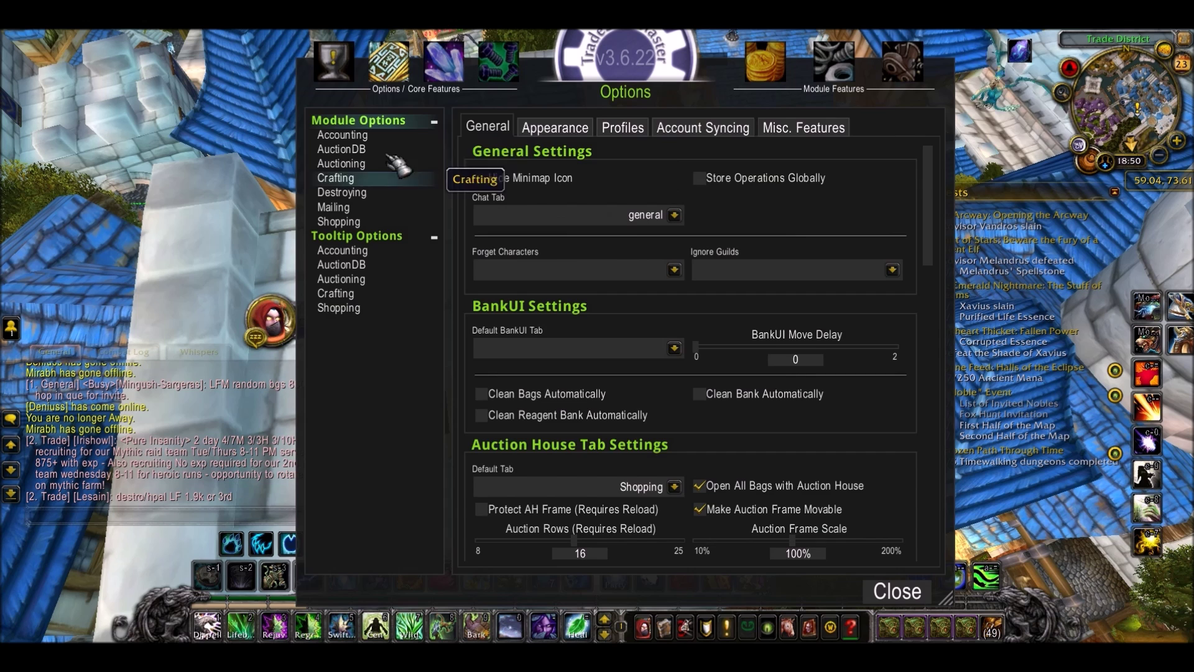
# Step: Browse the Accounting, AuctionDB and Crafting module options, then return to the core General settings
pyautogui.click(375, 141)
pyautogui.click(381, 151)
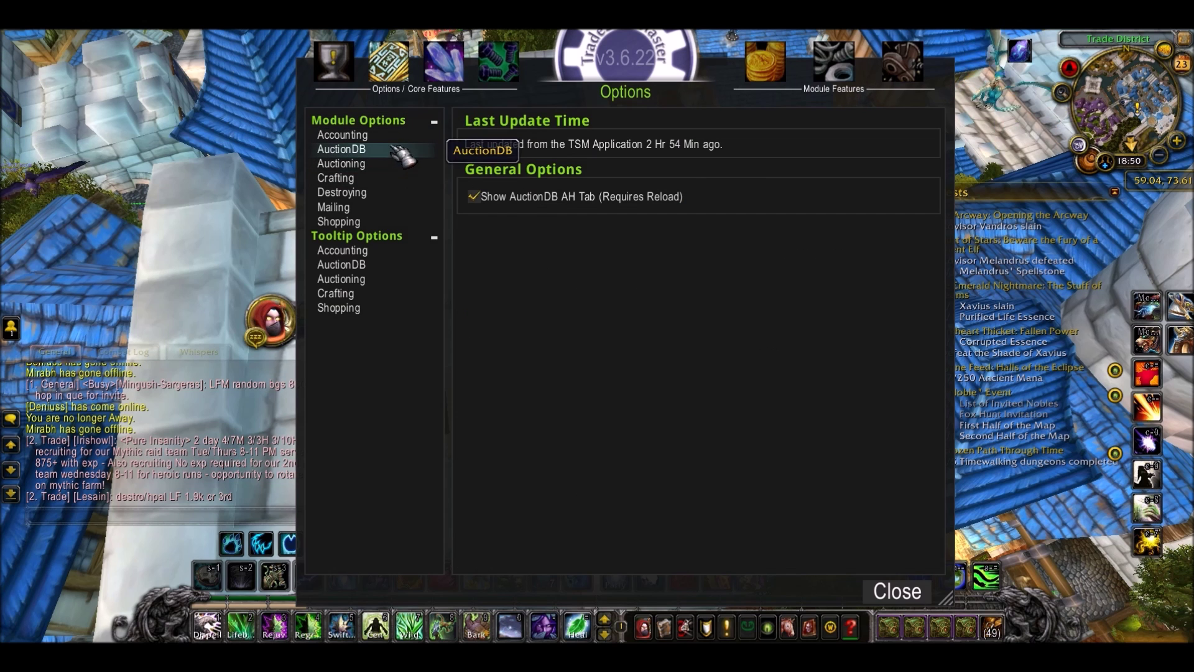
pyautogui.click(382, 181)
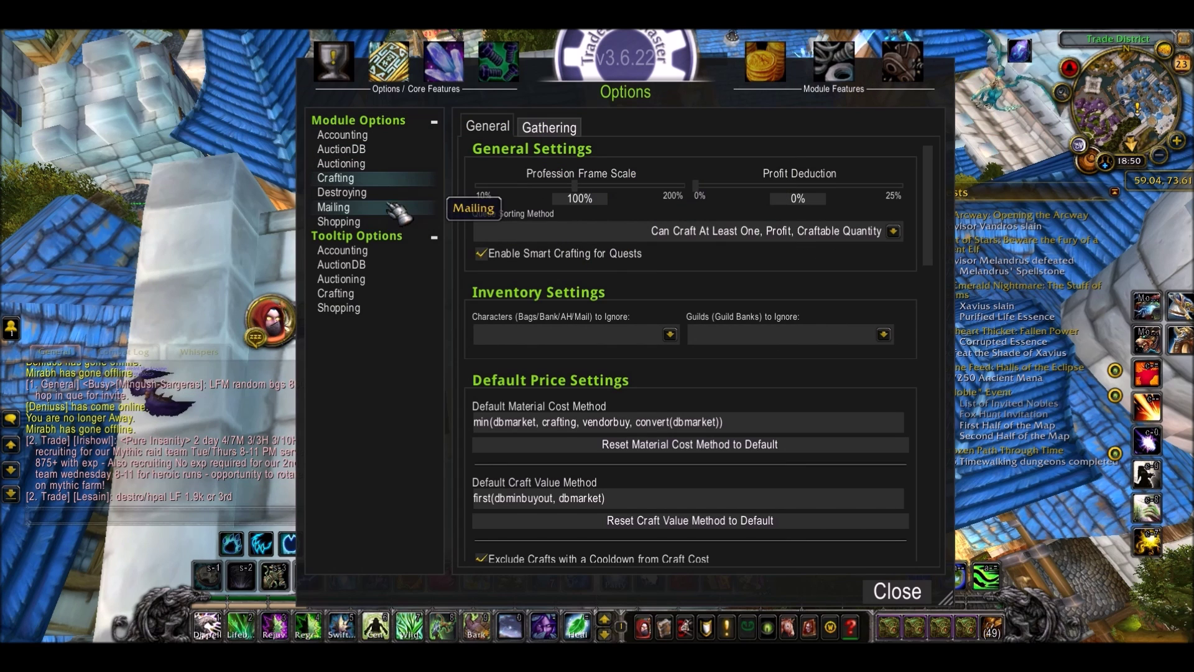
pyautogui.click(389, 135)
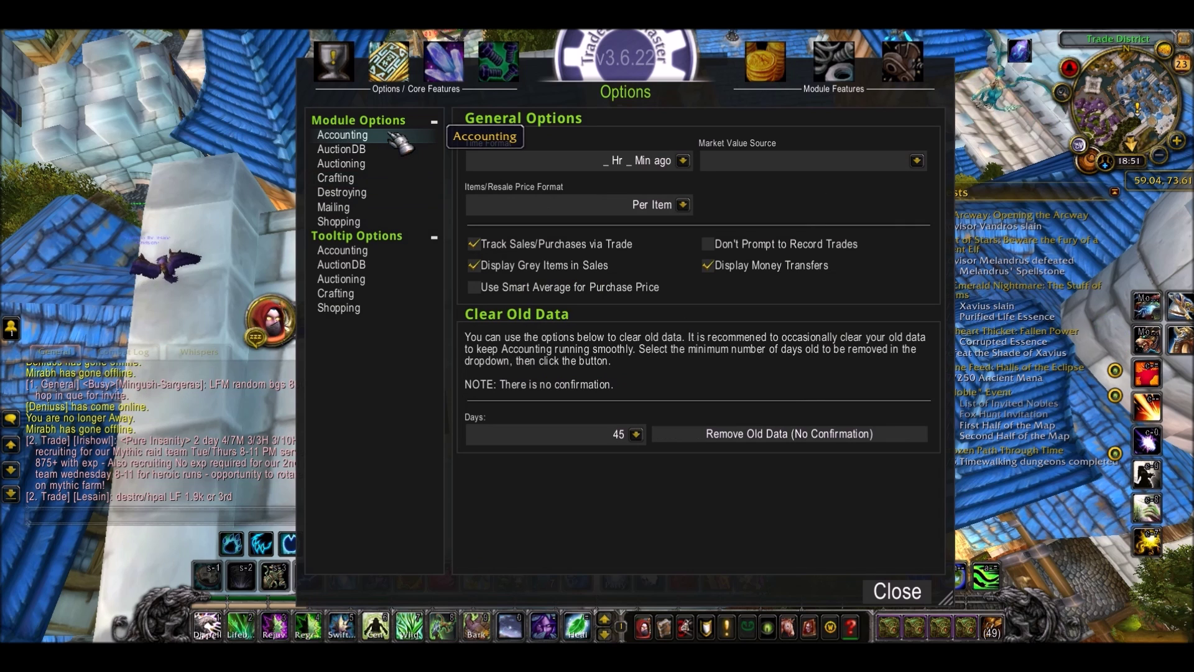
pyautogui.click(388, 63)
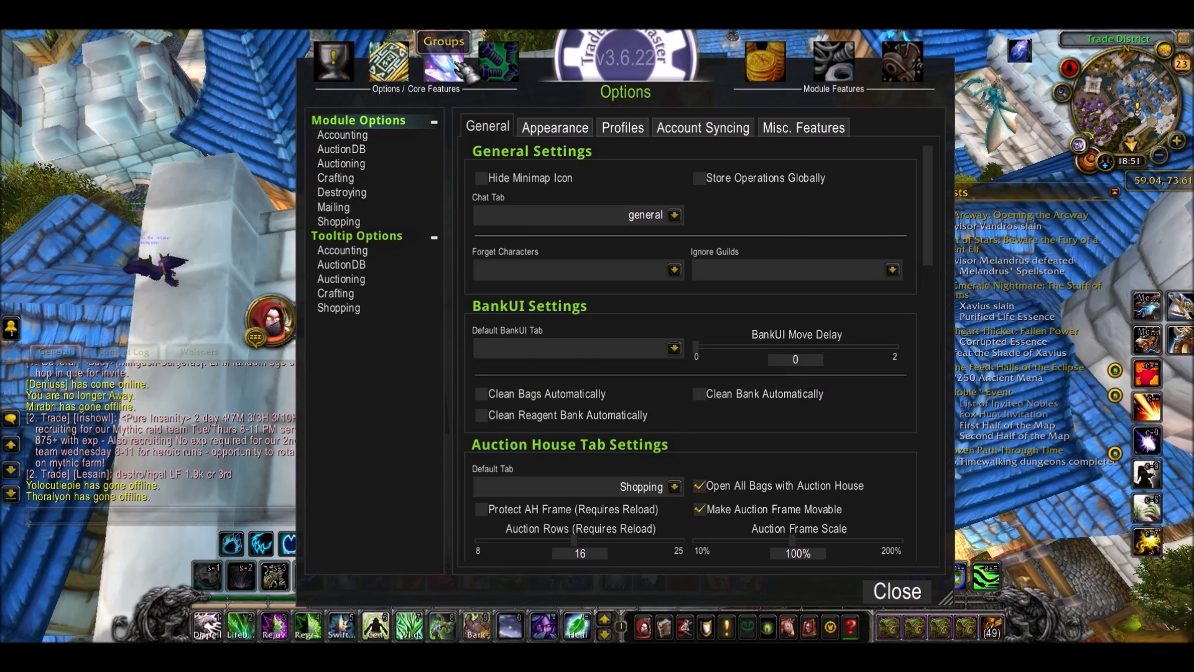
# Step: Open Groups, shift the window left, and review the Proff Stuff, Random Stuff and Battle Pets items
pyautogui.click(459, 67)
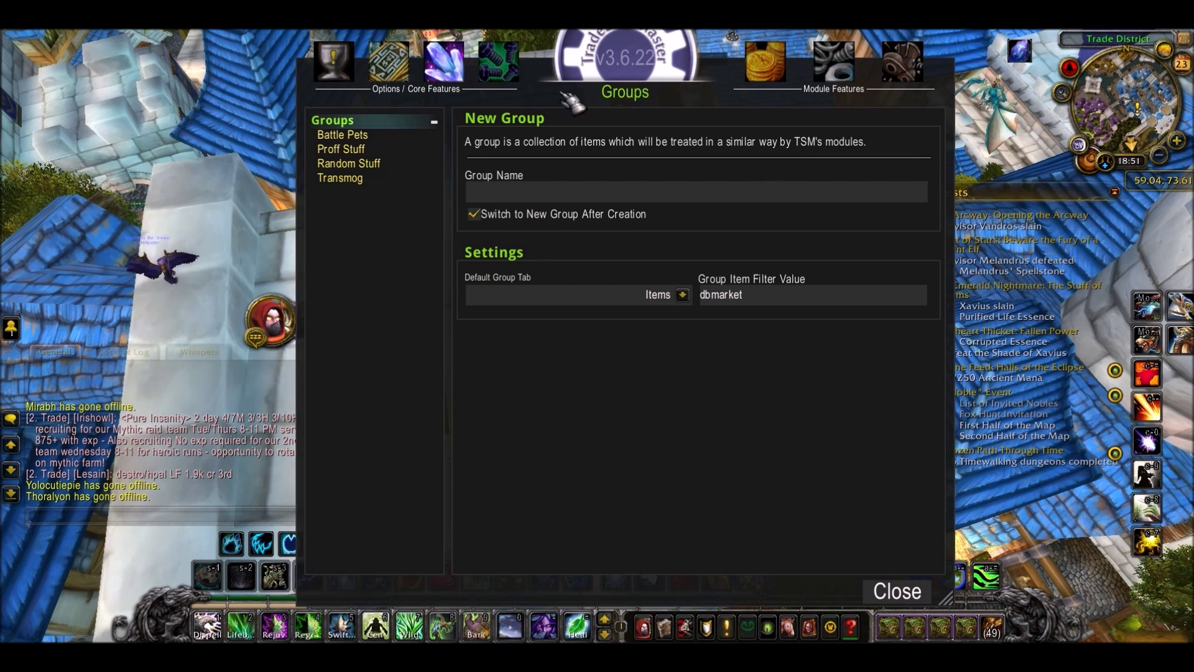
pyautogui.moveTo(572, 100); pyautogui.dragTo(523, 100)
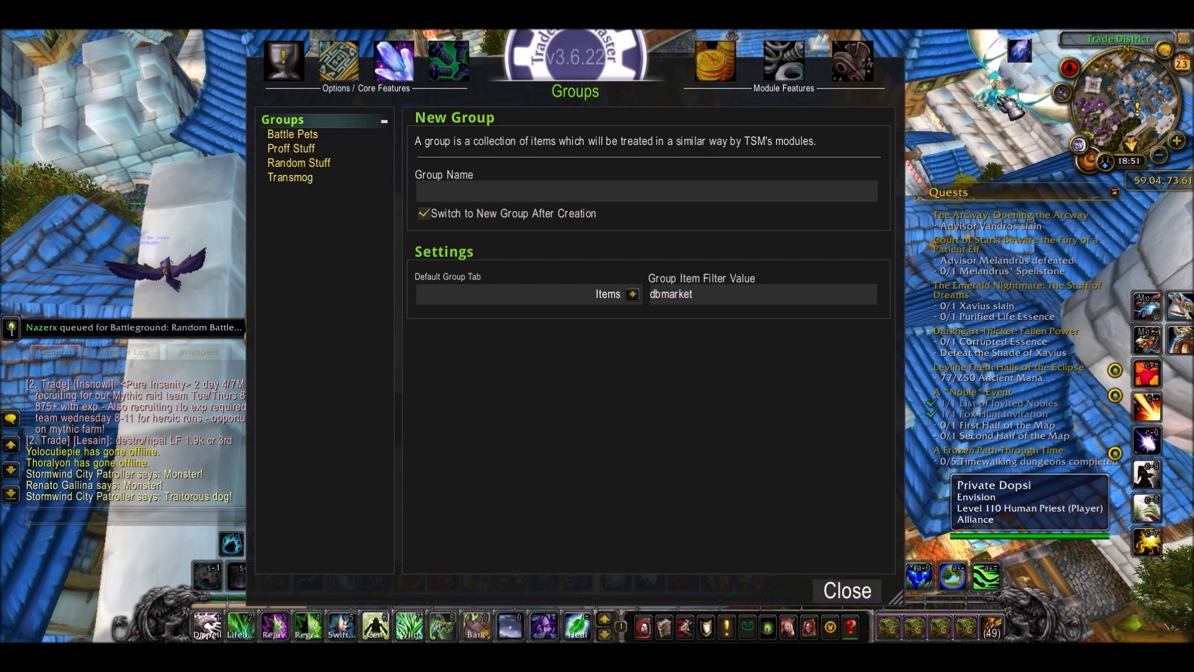
pyautogui.click(327, 150)
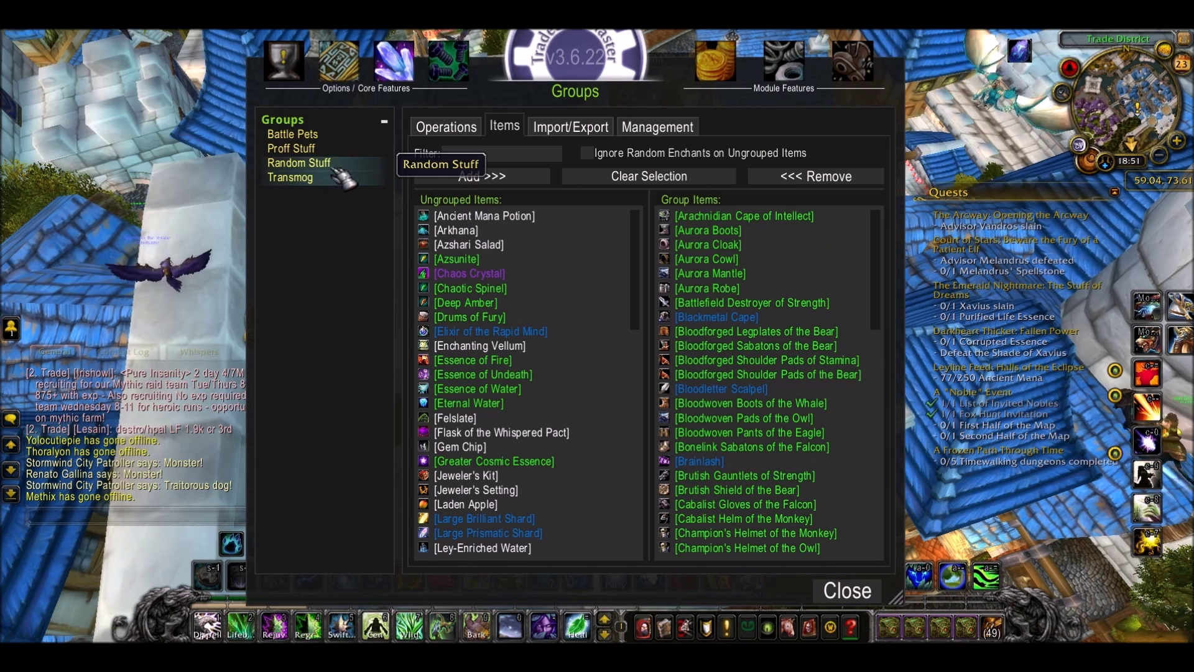
pyautogui.click(323, 163)
pyautogui.click(341, 137)
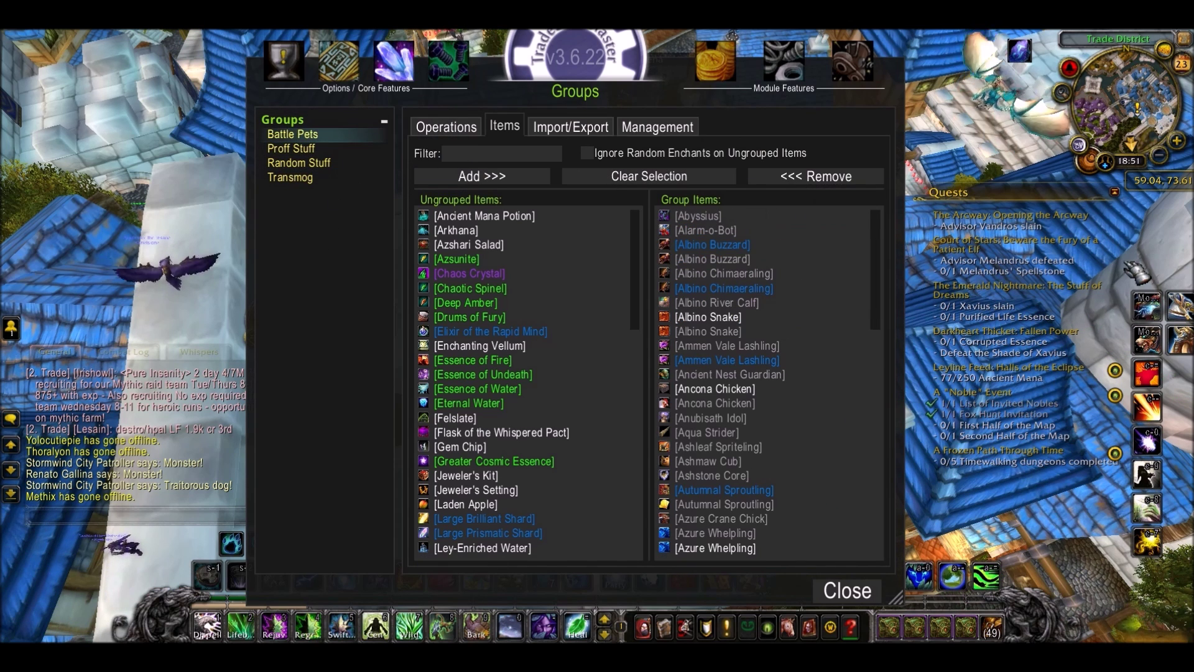
pyautogui.click(282, 119)
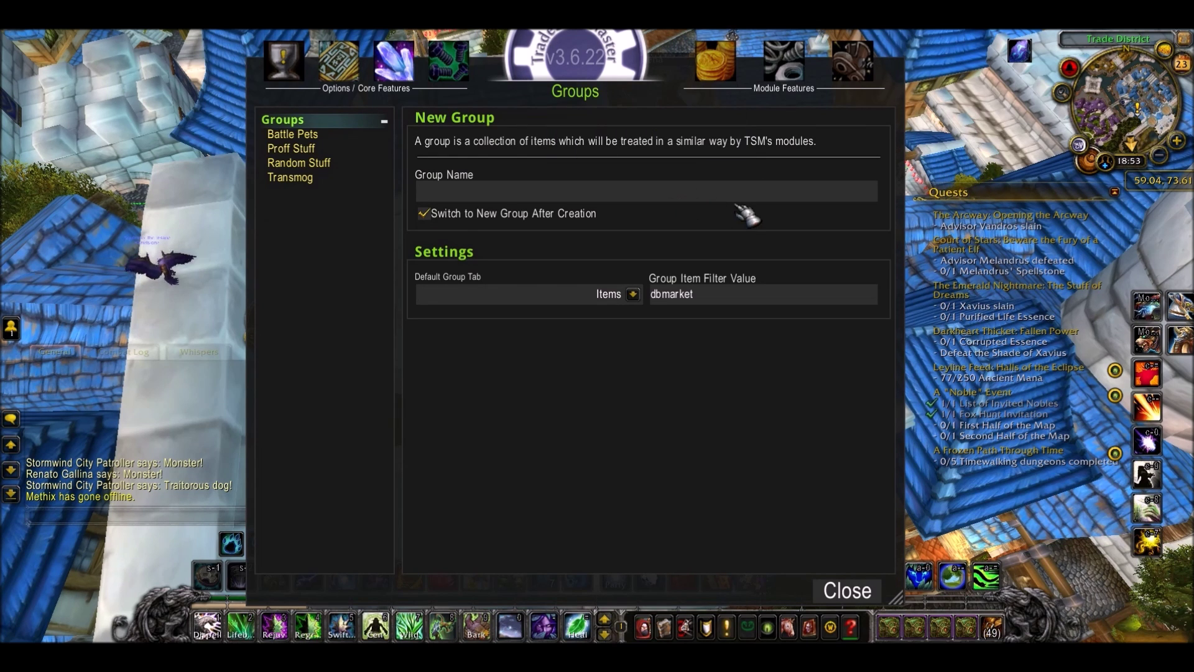
# Step: Create a new group named 'My Guide'
pyautogui.write('My Guide')
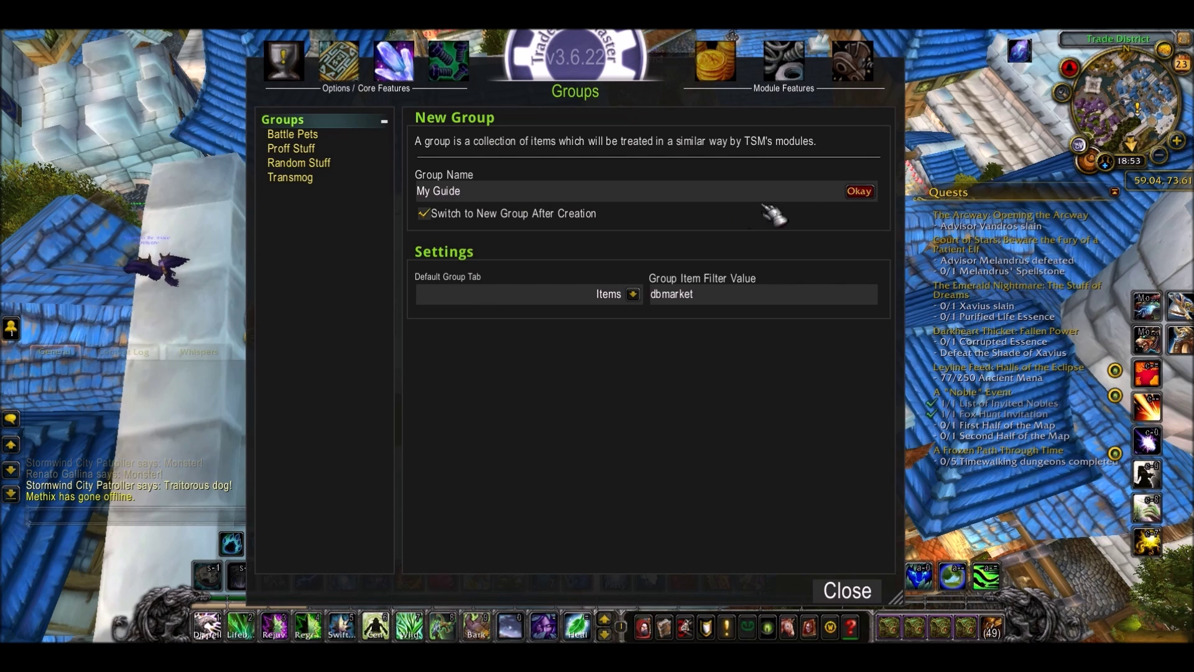
pyautogui.click(861, 193)
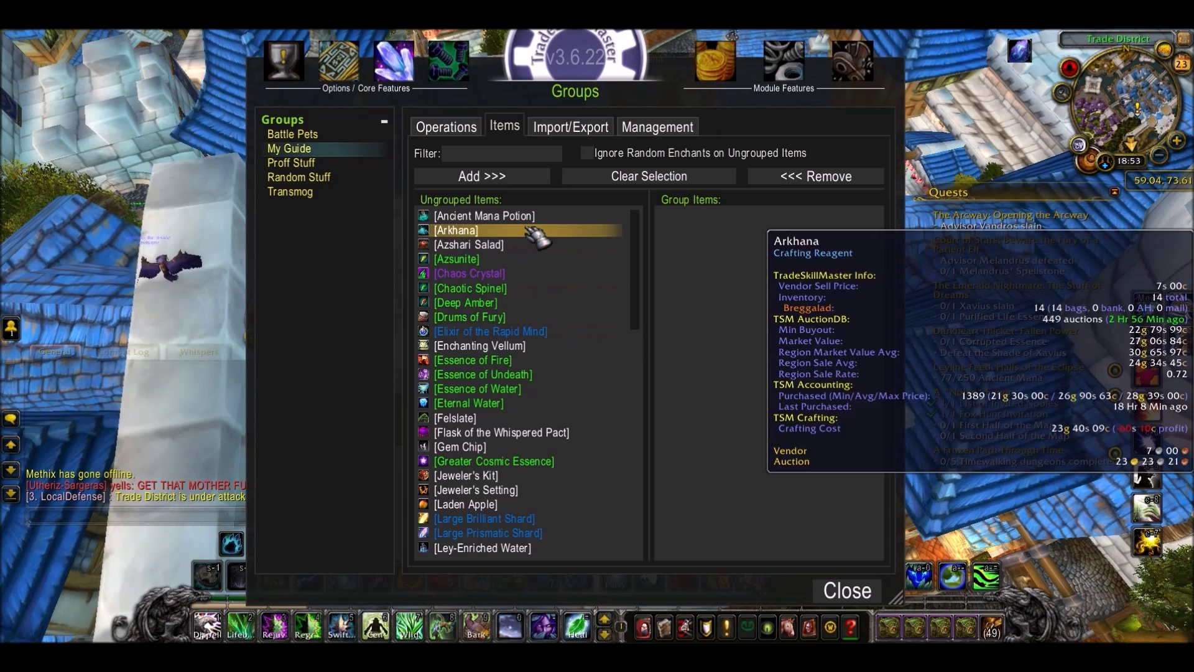
pyautogui.scroll(-5, 538, 367)
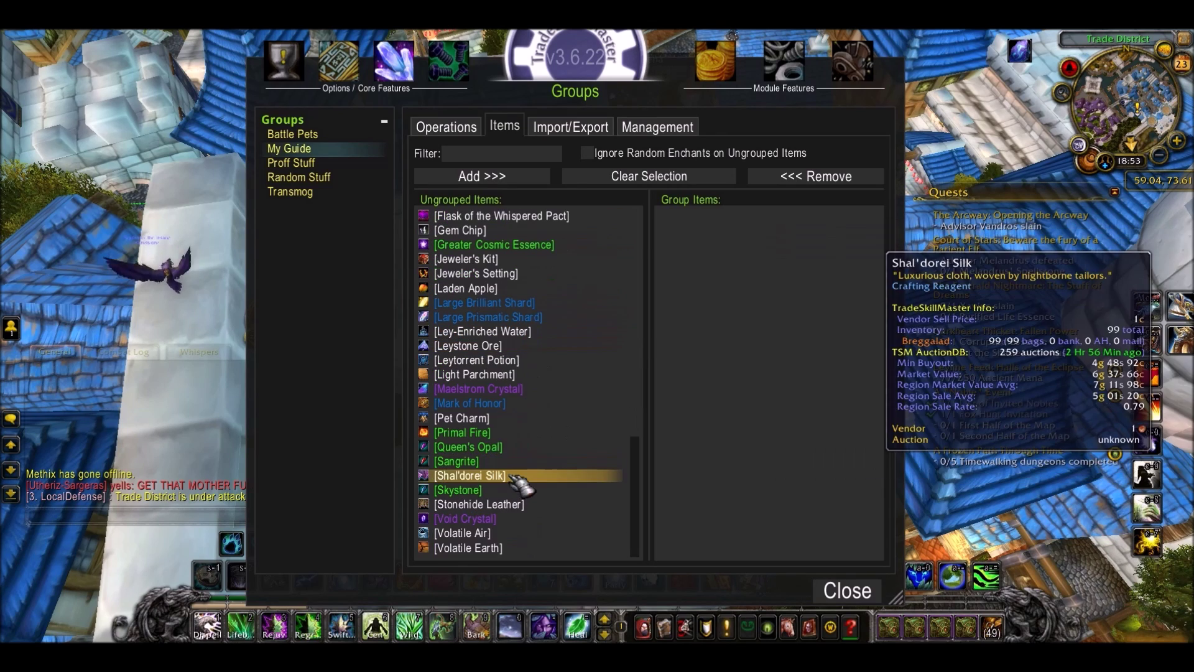
pyautogui.scroll(5, 545, 452)
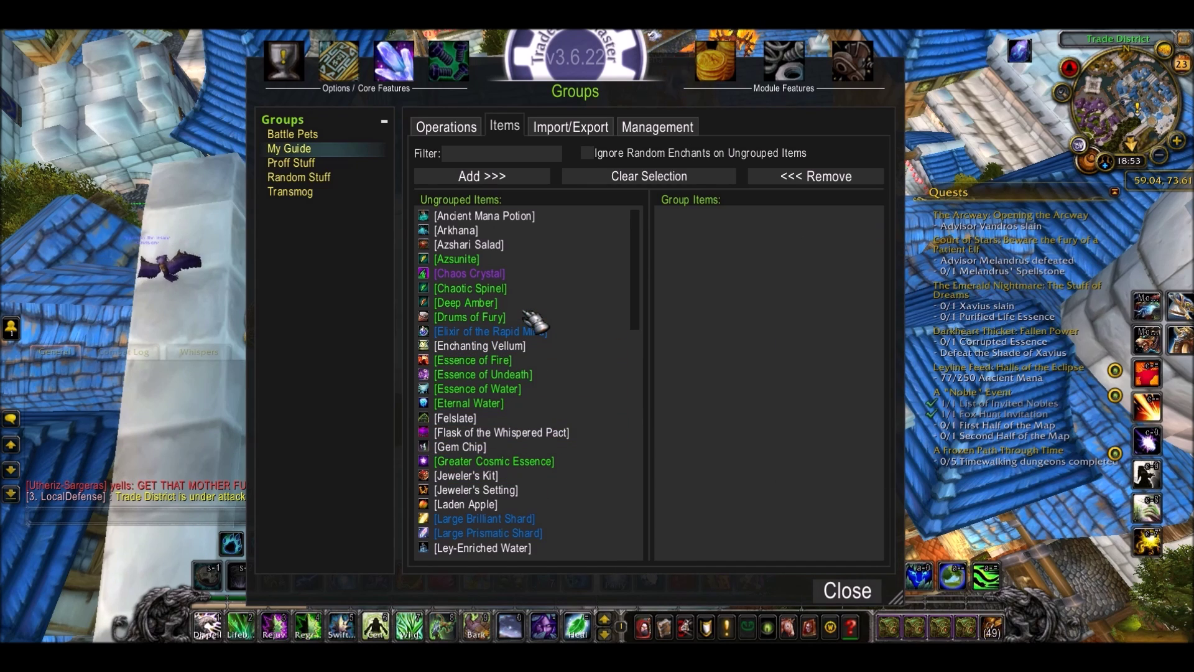
# Step: Add Essence of Fire, Undeath, Water, Eternal Water and both Large Shards to My Guide
pyautogui.click(529, 363)
pyautogui.click(488, 176)
pyautogui.moveTo(521, 359); pyautogui.dragTo(514, 393)
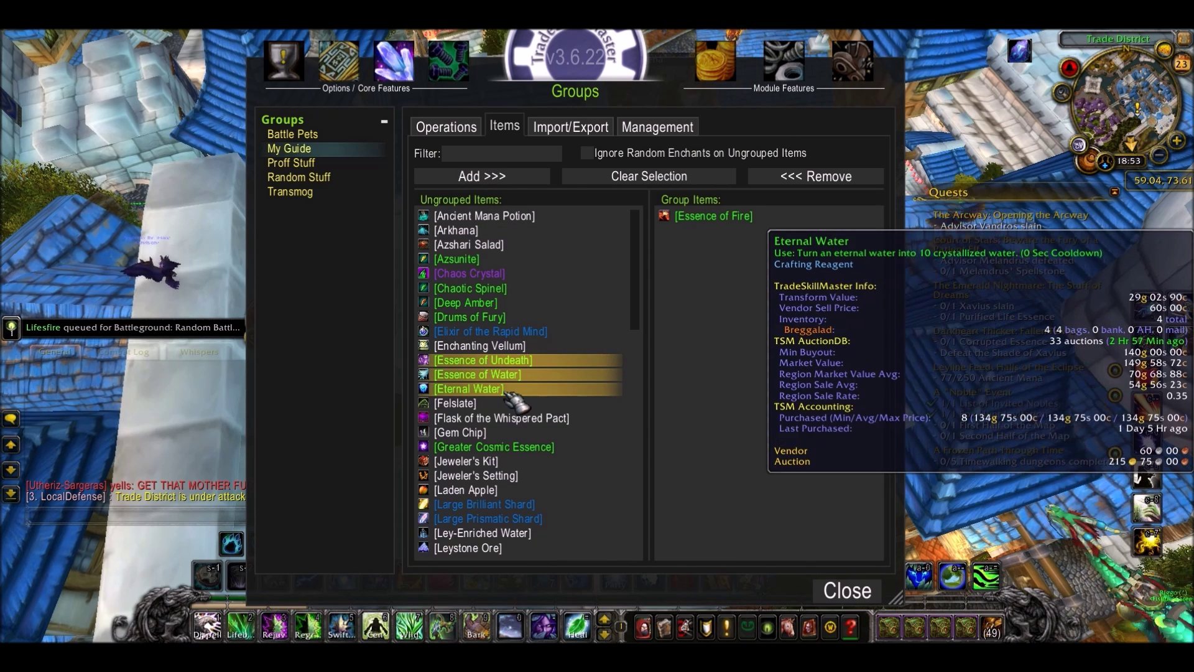
pyautogui.click(491, 177)
pyautogui.scroll(-4, 578, 398)
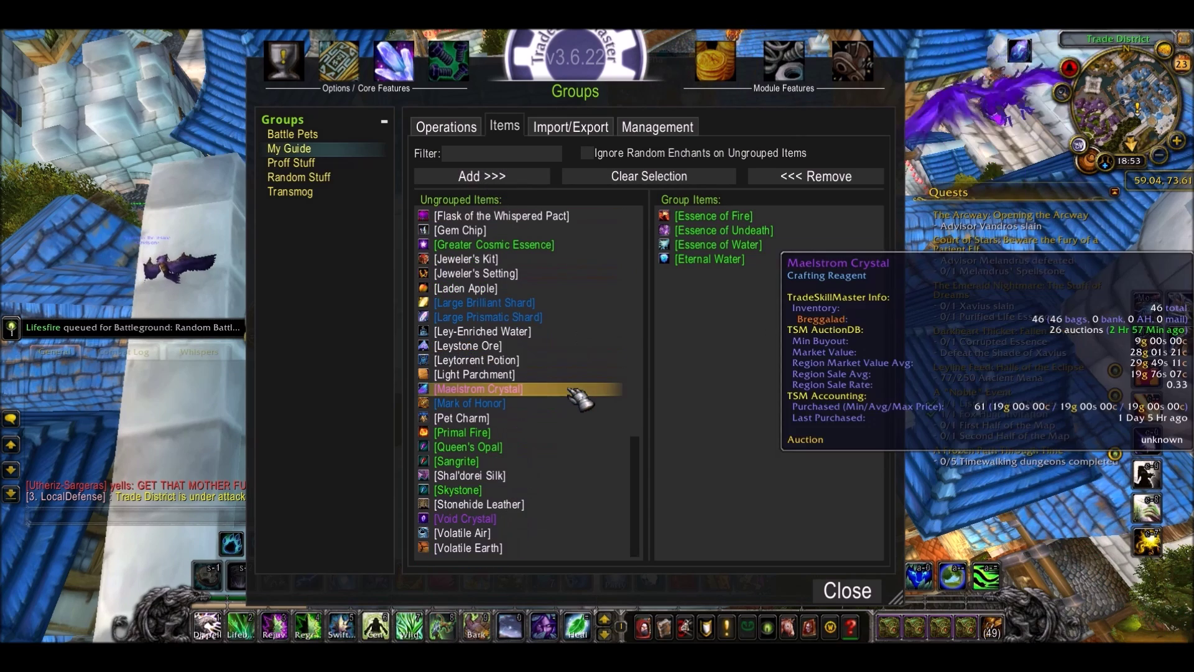
pyautogui.click(563, 303)
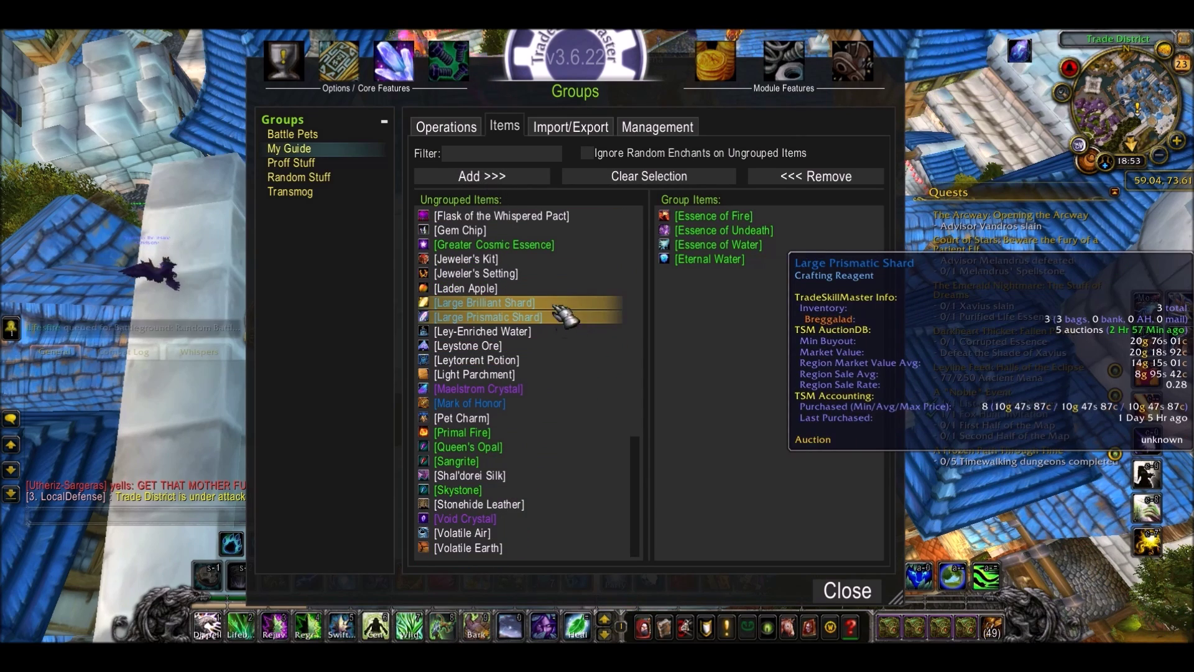
pyautogui.click(491, 176)
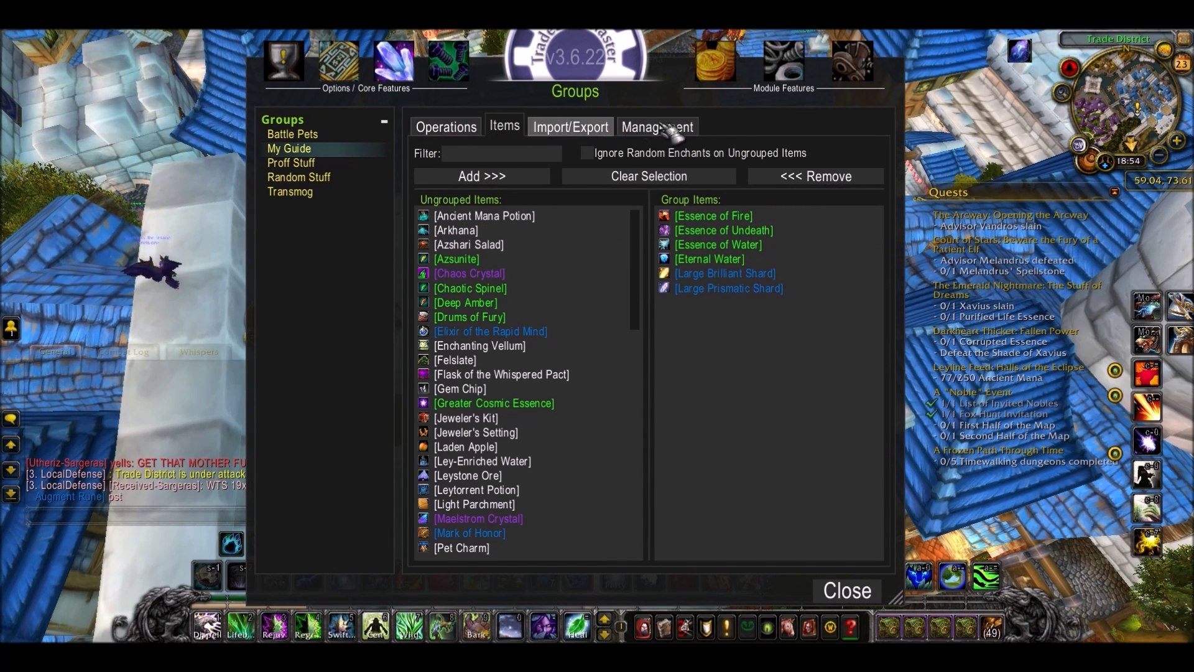
pyautogui.click(599, 126)
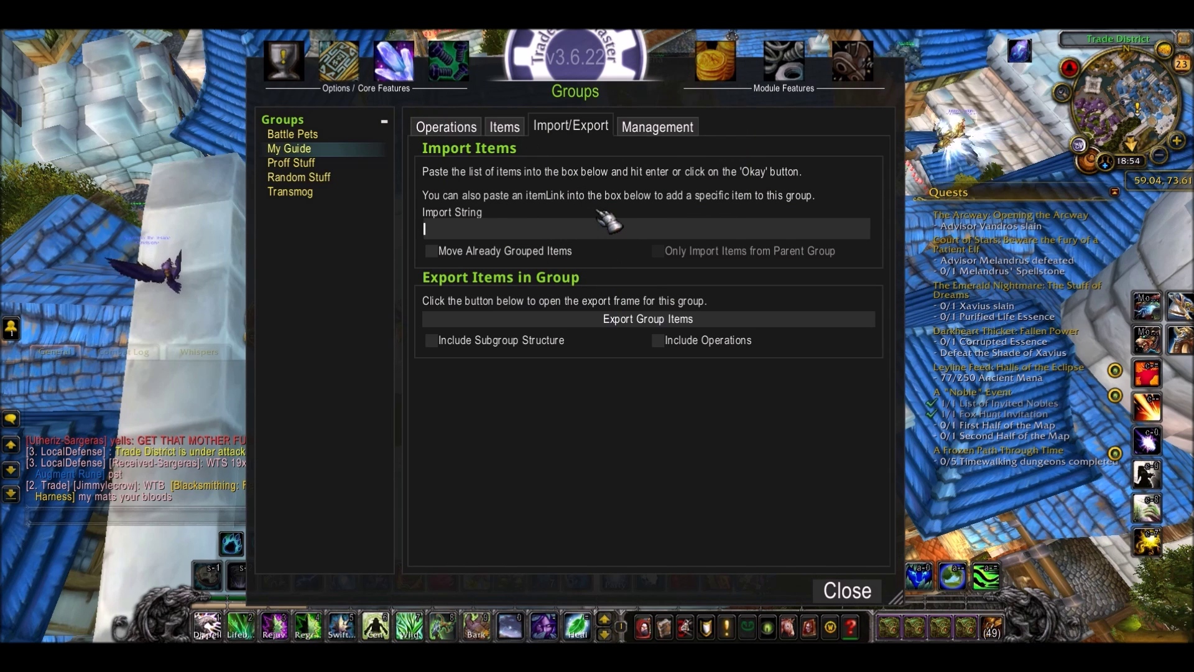
pyautogui.click(504, 126)
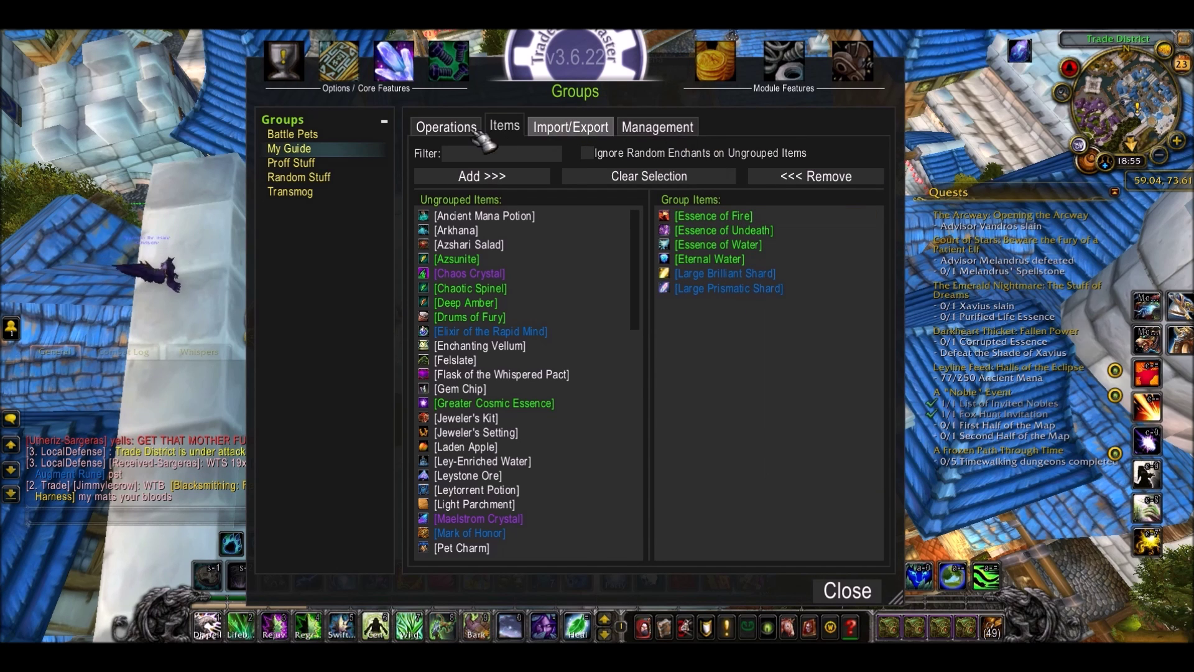
# Step: Show My Guide's Operations page, with Auctioning, Crafting, Mailing and Shopping all unassigned
pyautogui.click(446, 127)
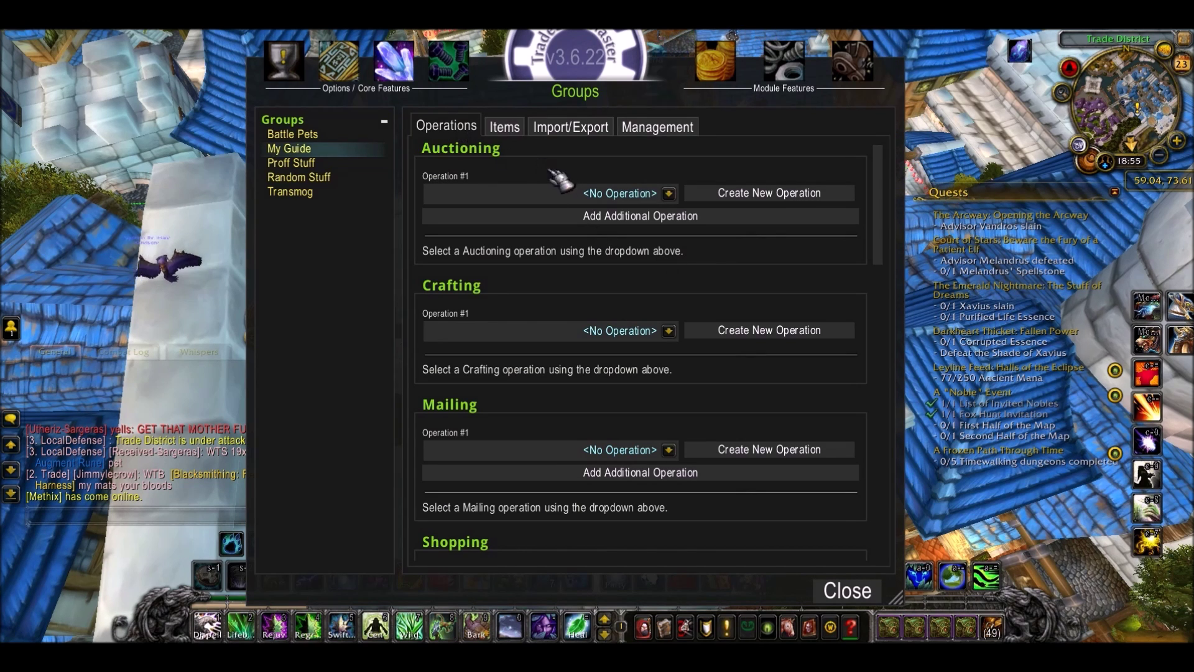
pyautogui.scroll(-2, 585, 265)
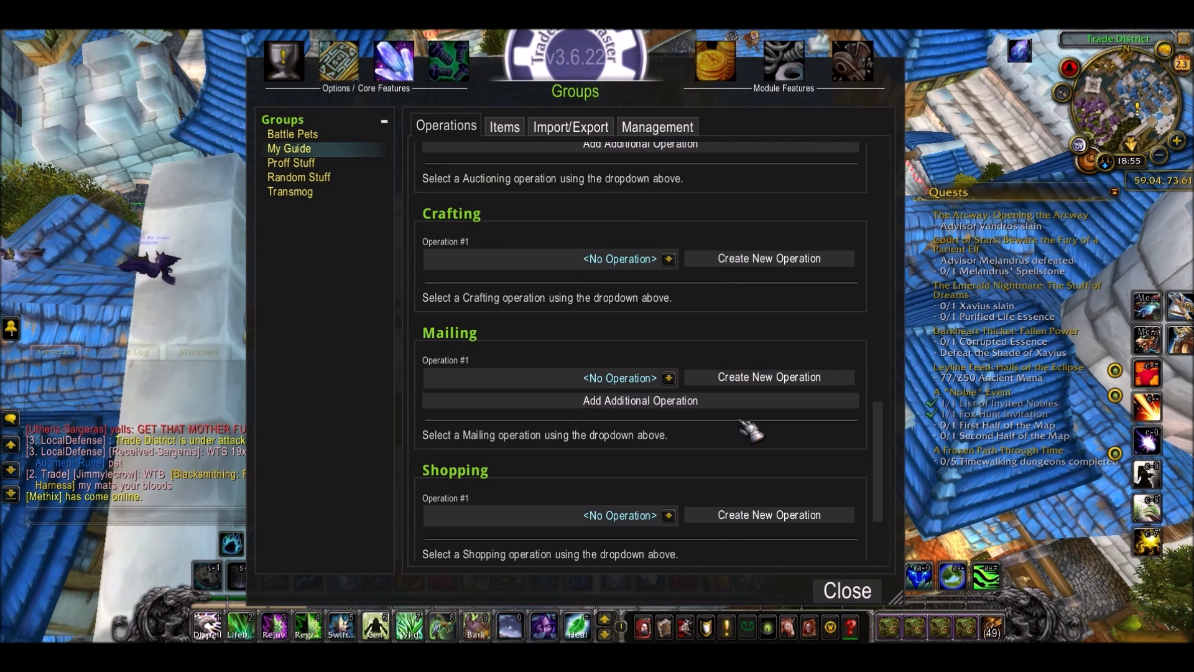
pyautogui.scroll(2, 751, 429)
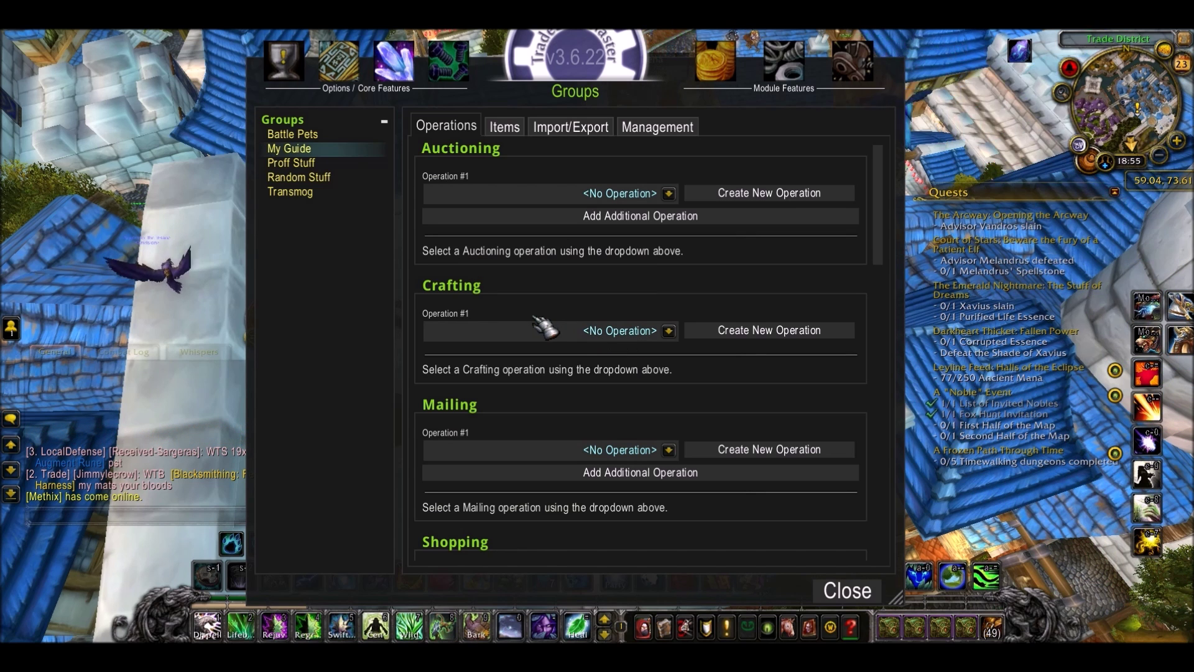
pyautogui.scroll(-1, 533, 330)
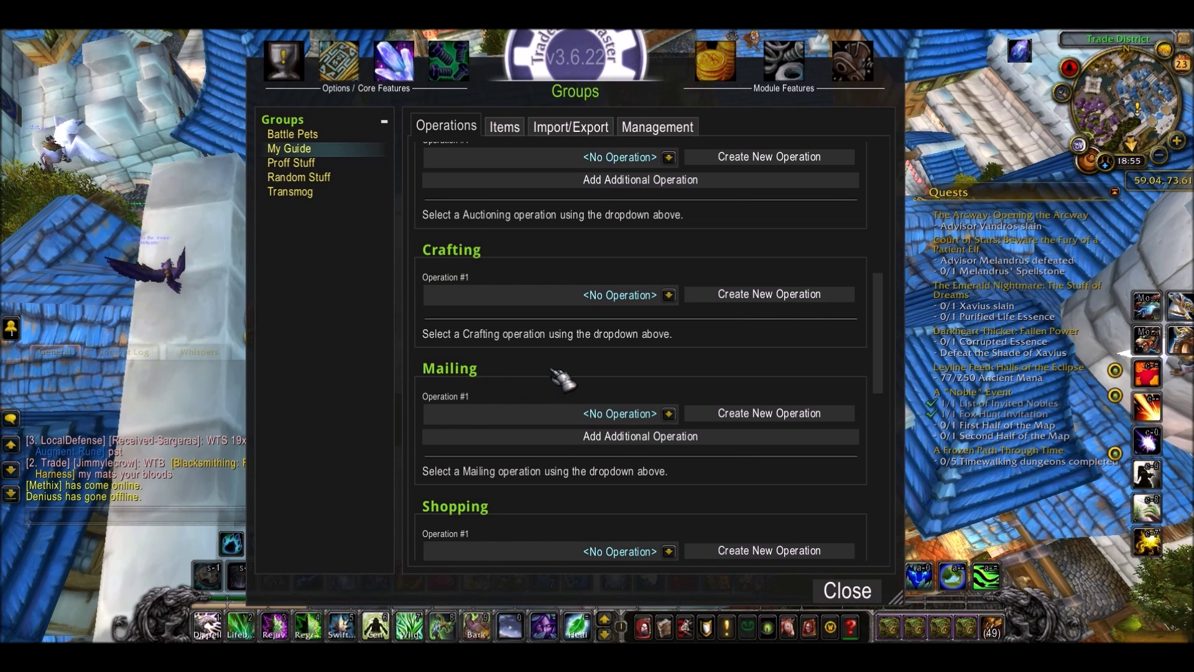
pyautogui.scroll(-2, 553, 377)
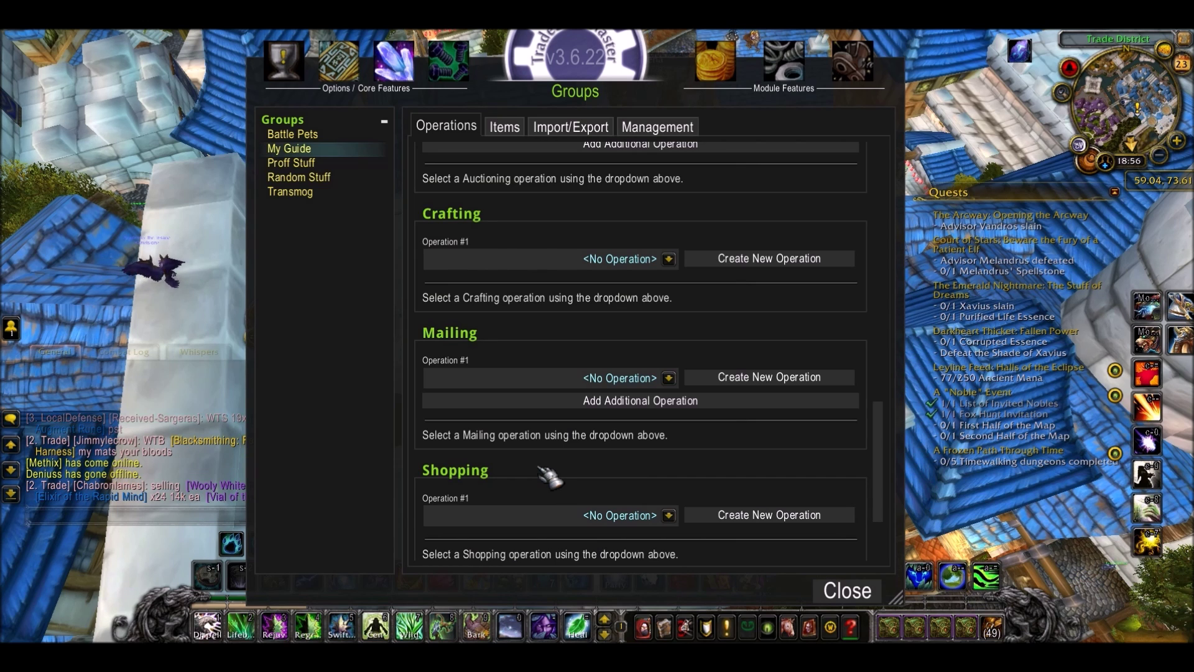
pyautogui.scroll(3, 519, 494)
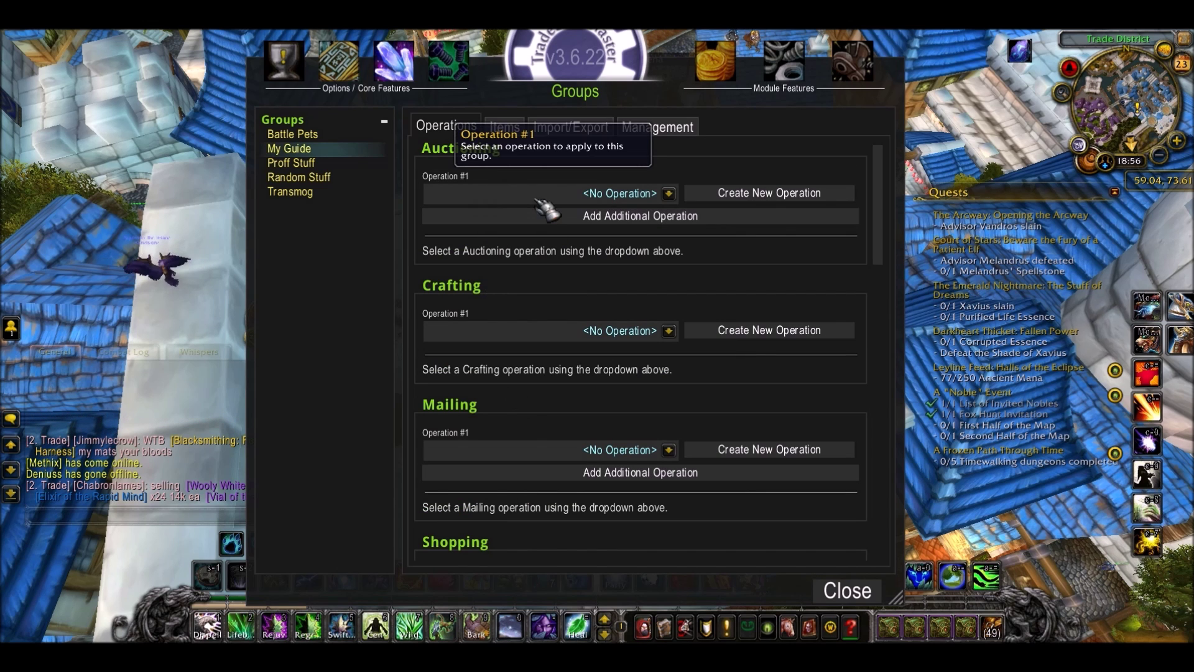
# Step: Create the Auctioning operation 'My Guide Sell' and apply it to the My Guide group
pyautogui.click(754, 195)
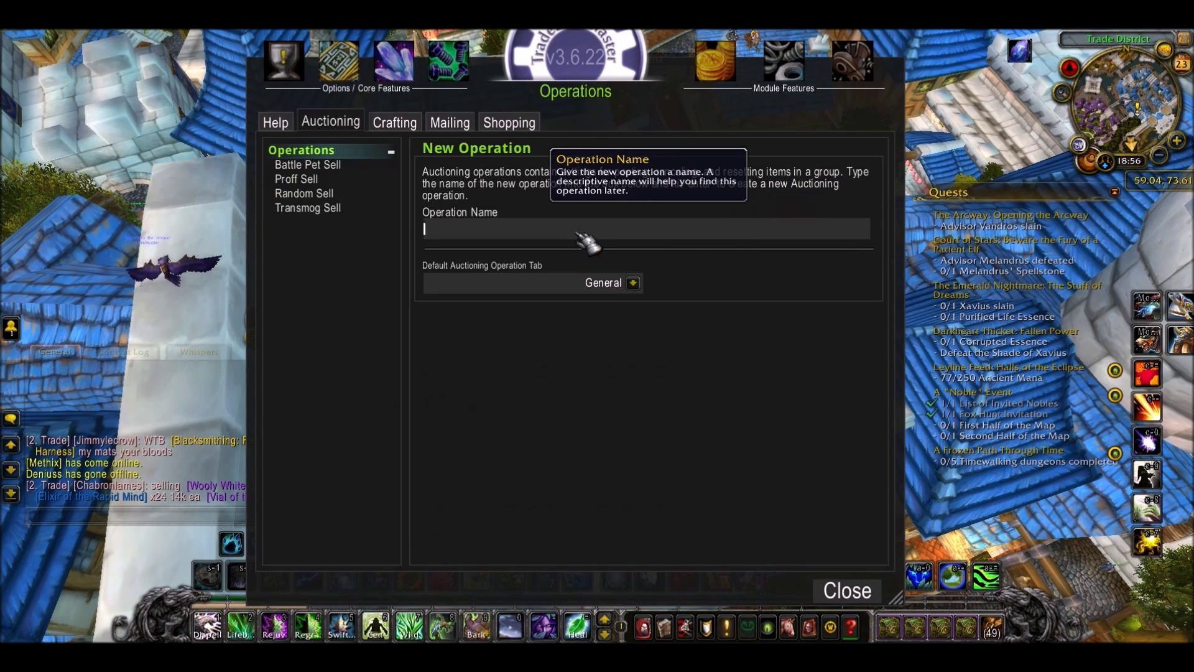
pyautogui.click(828, 230)
pyautogui.write('My Guide Sel')
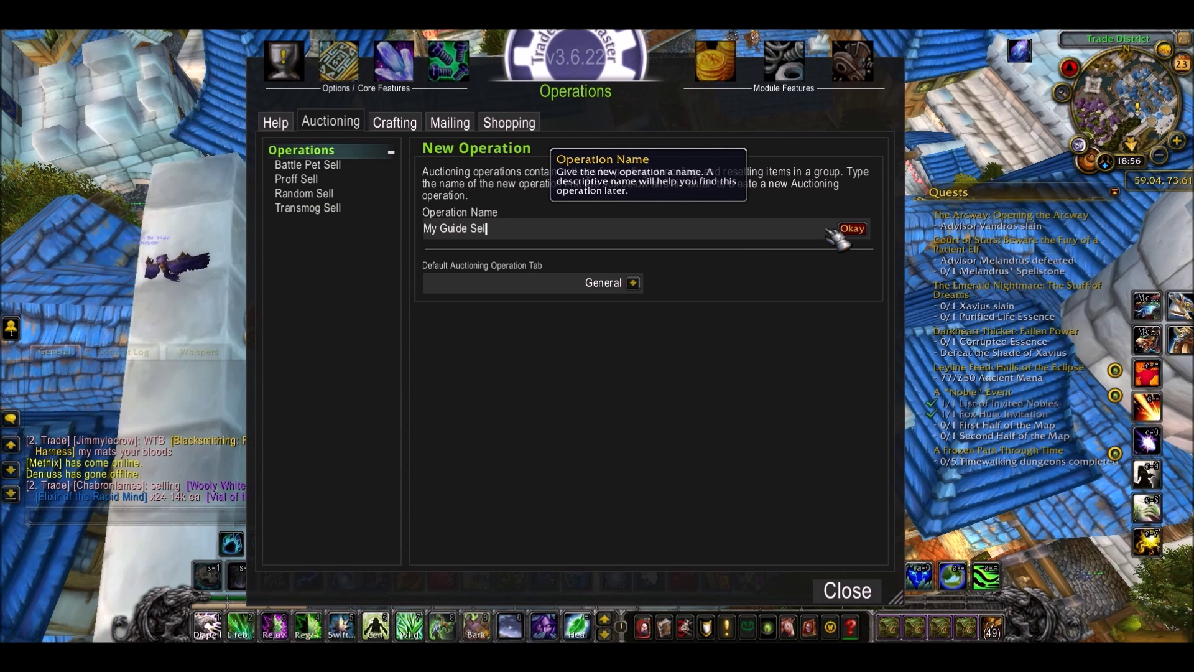
pyautogui.write('l')
pyautogui.press('Return')
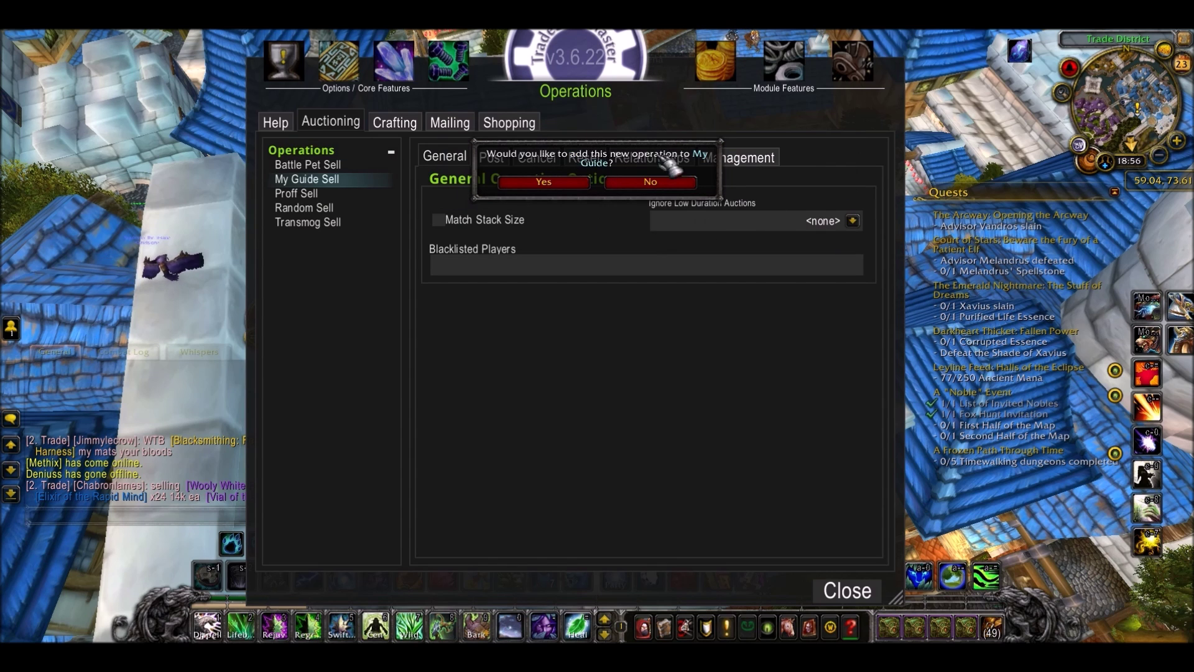
pyautogui.click(578, 183)
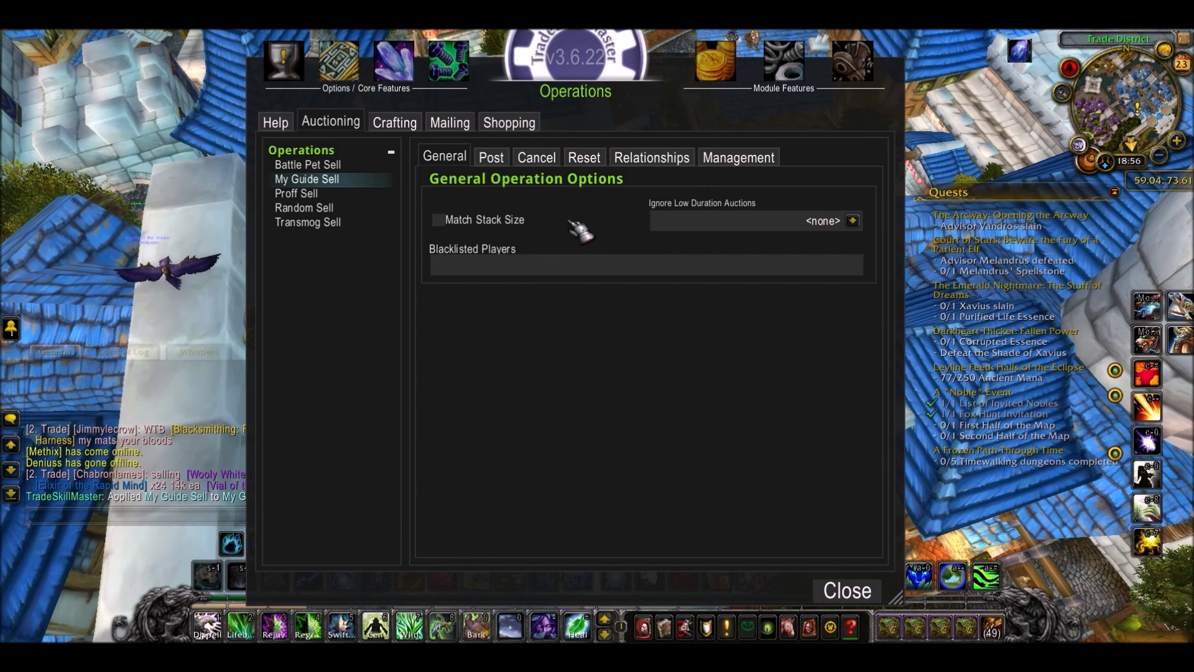
# Step: Set My Guide Sell's posting to a 24 Hours duration with a Post Cap of 92
pyautogui.click(495, 160)
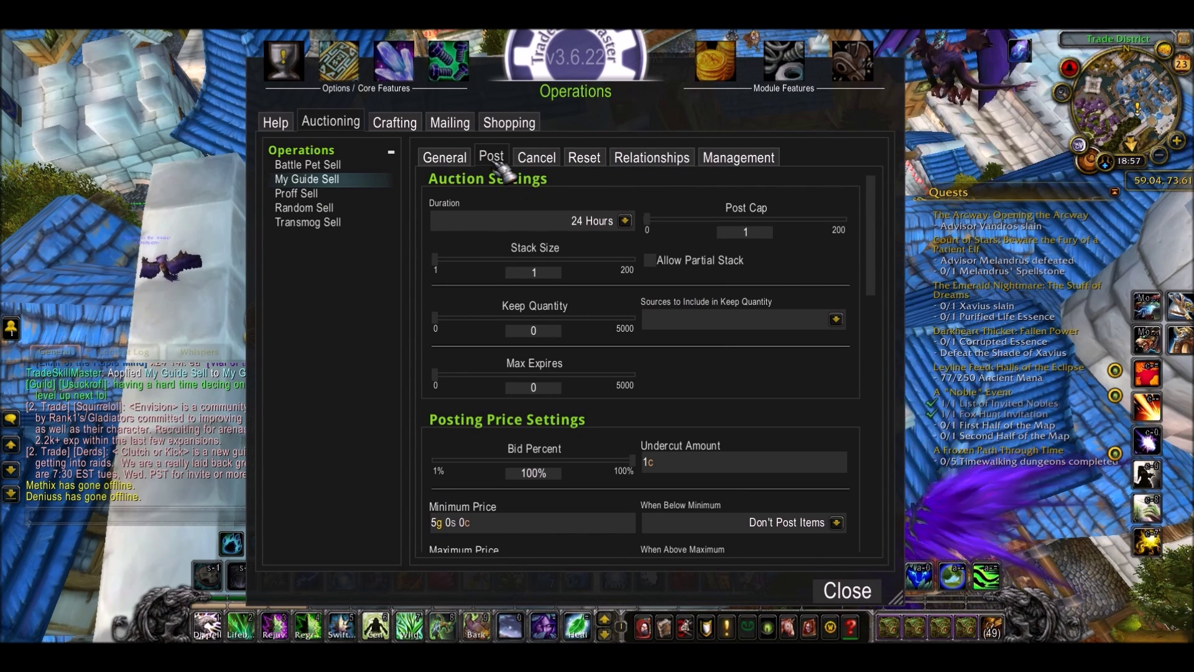
pyautogui.click(625, 220)
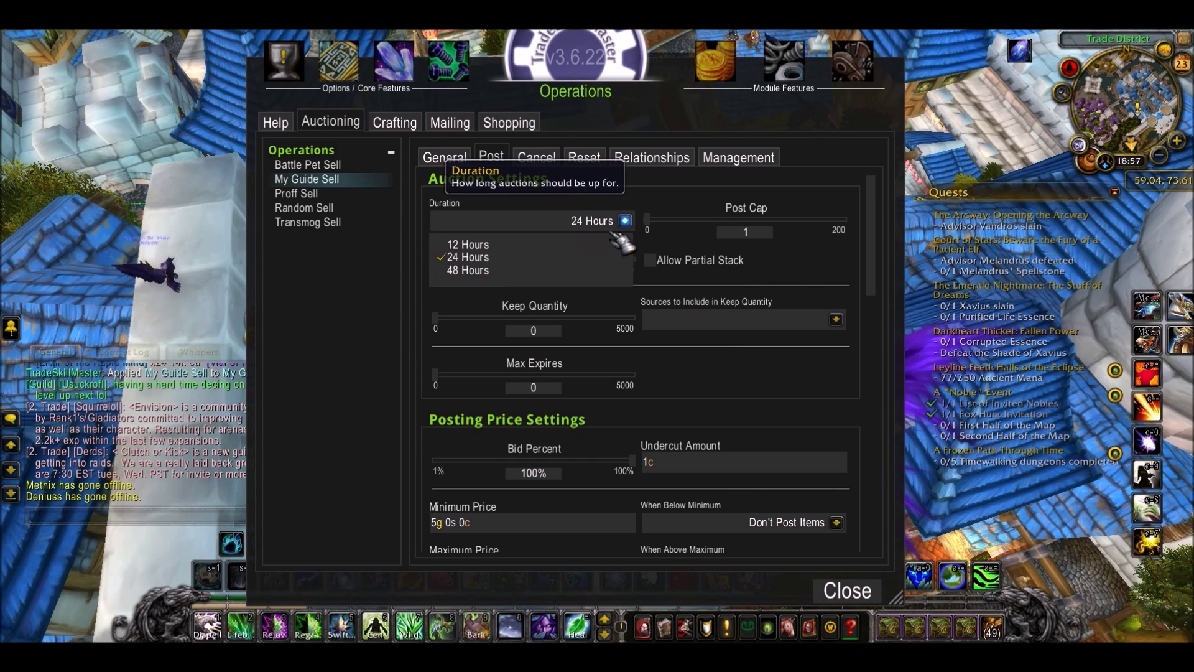
pyautogui.click(536, 257)
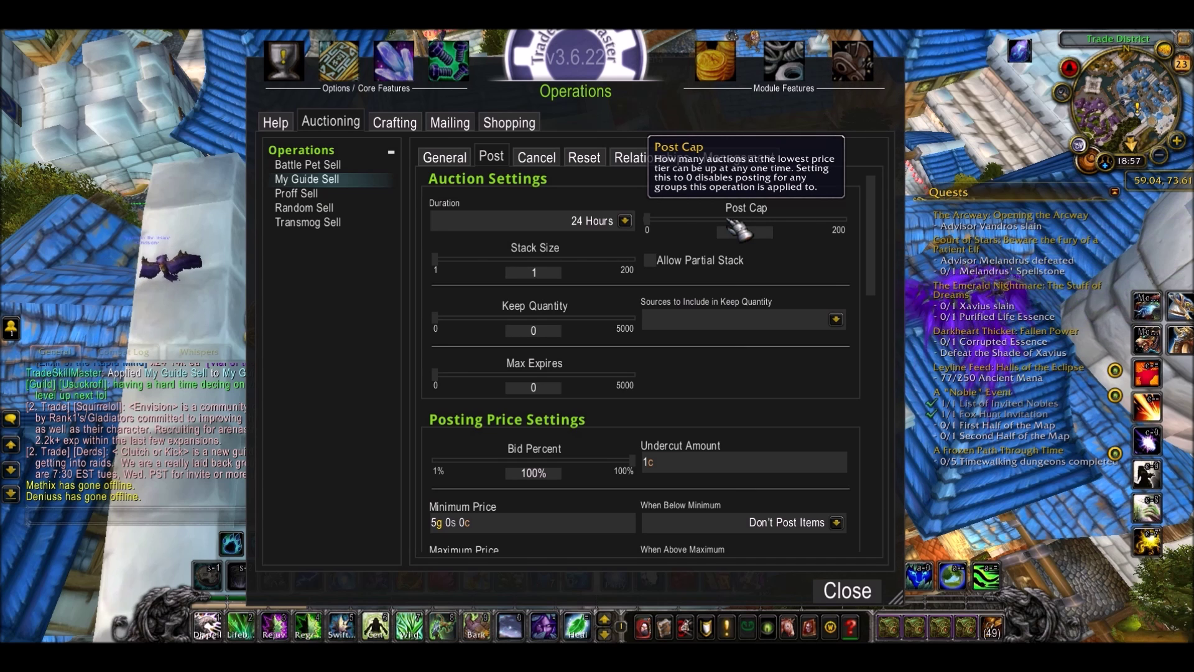
pyautogui.click(645, 222)
pyautogui.moveTo(644, 222); pyautogui.dragTo(751, 225)
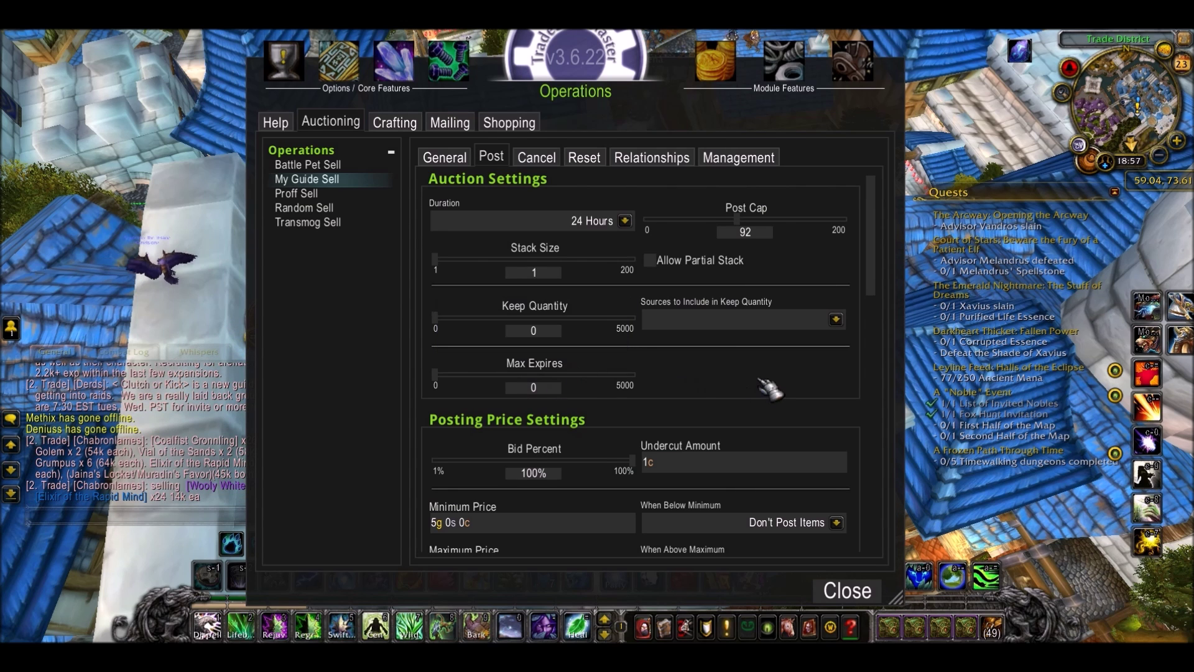
pyautogui.scroll(-1, 771, 389)
pyautogui.scroll(-1, 771, 388)
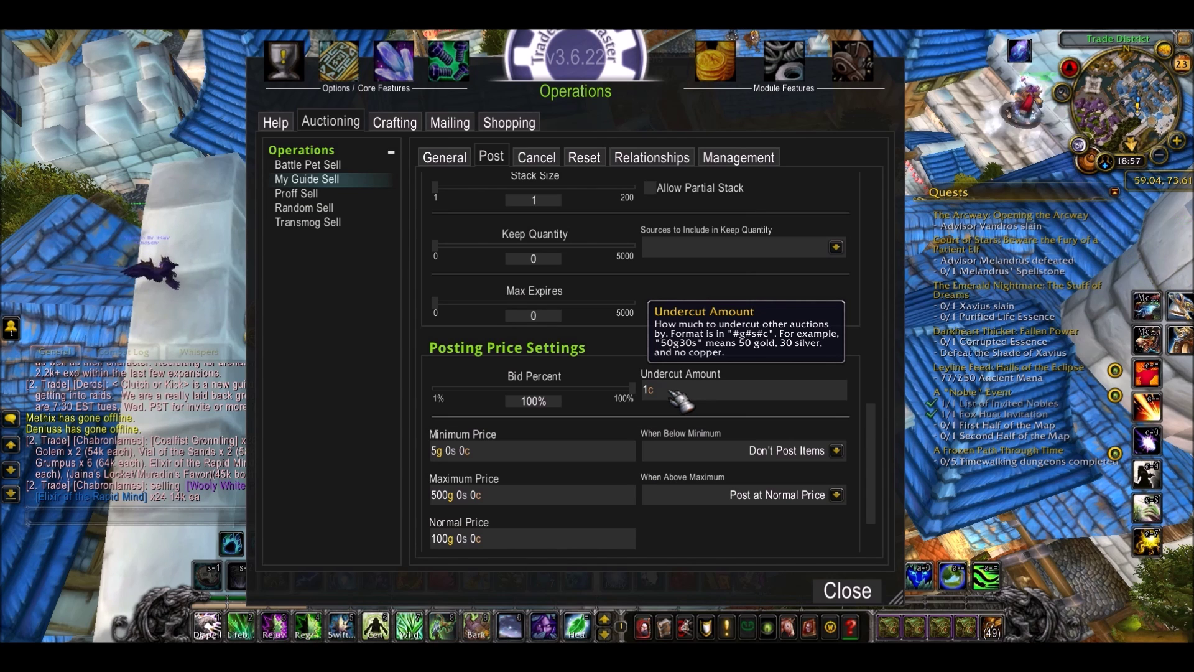
# Step: Lower My Guide Sell's Bid Percent from 100% to 80%
pyautogui.click(599, 390)
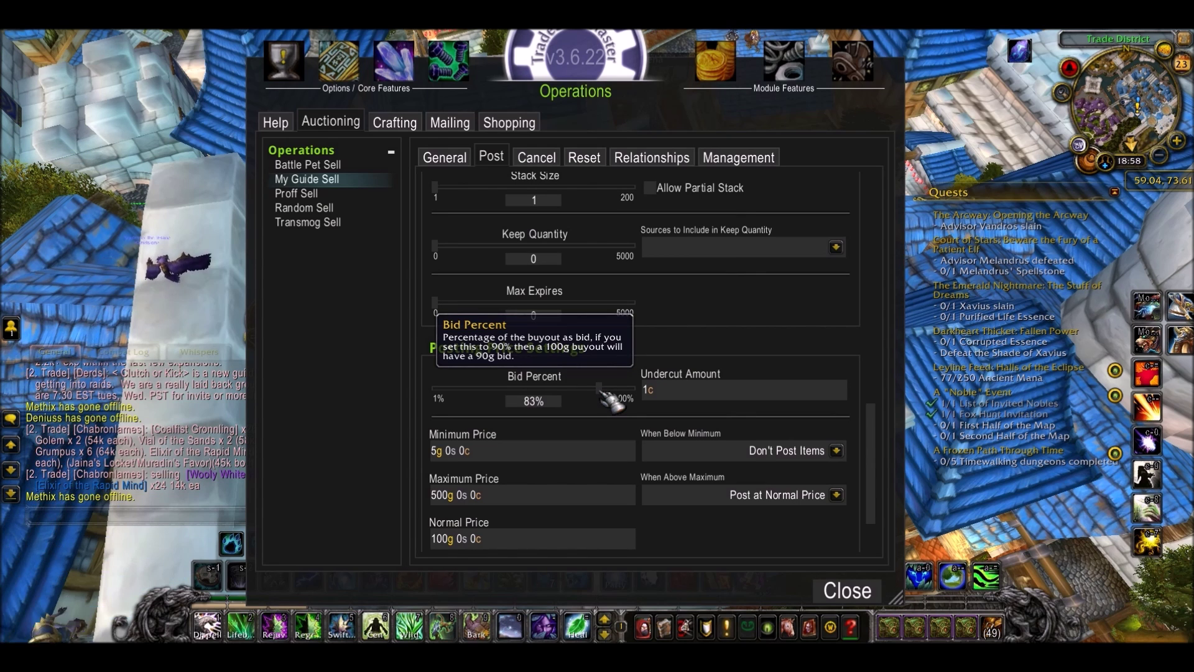
pyautogui.moveTo(609, 393); pyautogui.dragTo(593, 391)
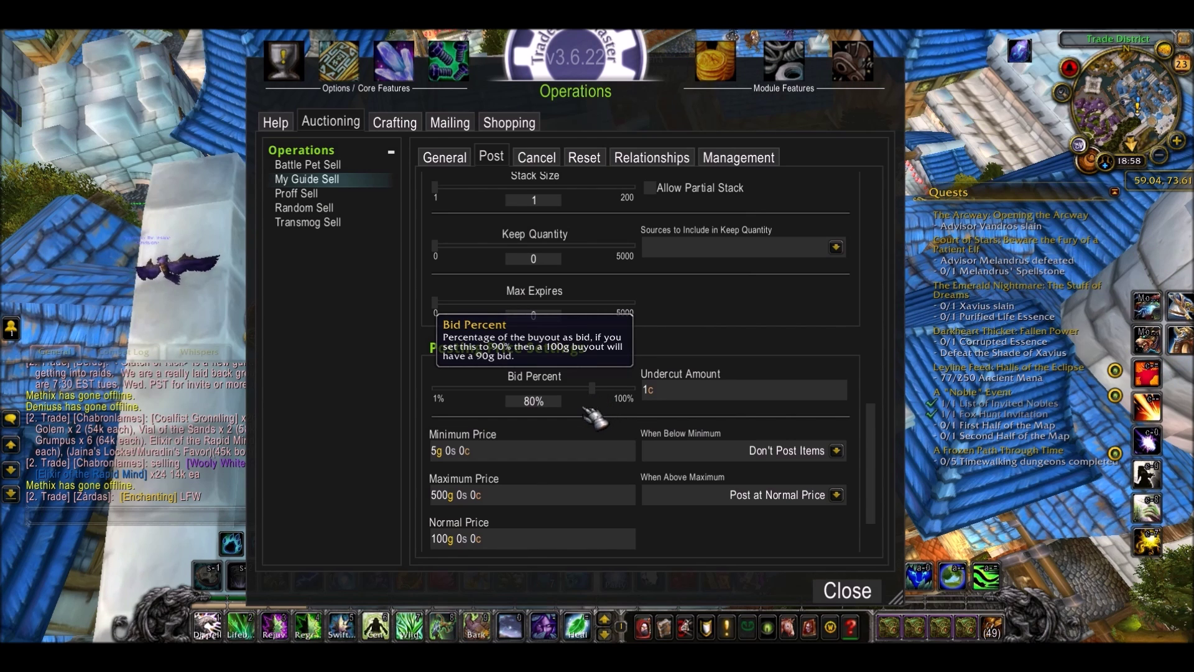
pyautogui.scroll(-1, 566, 451)
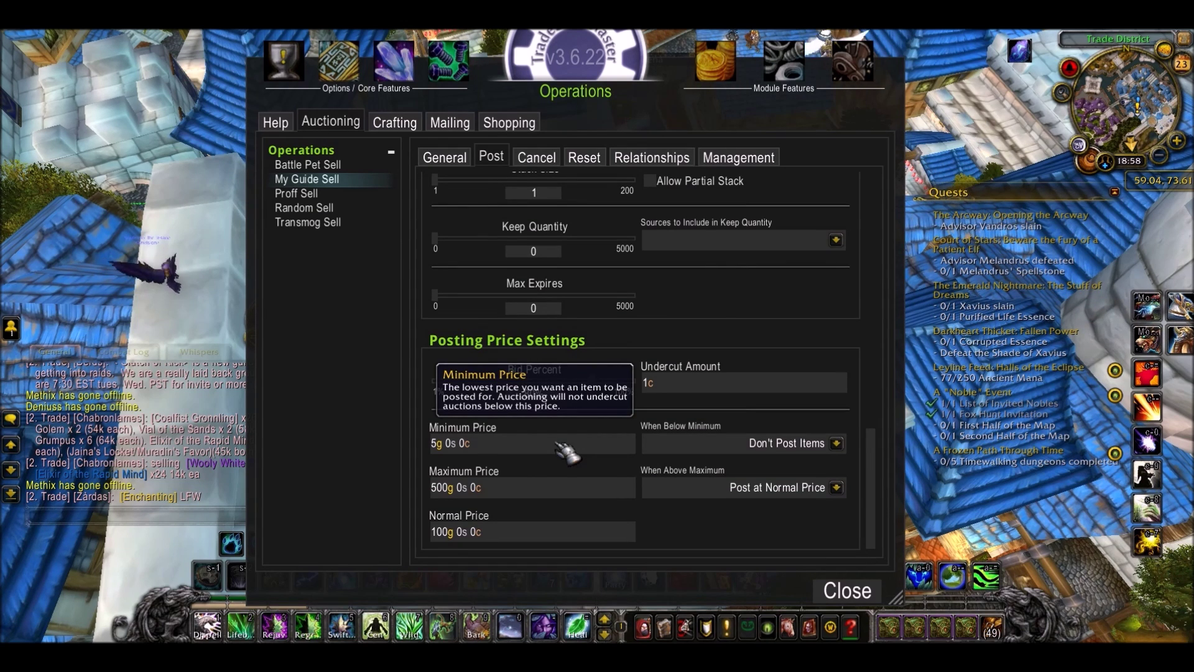
# Step: Replace the 5g Minimum Price with '80% DBMarket'
pyautogui.click(566, 451)
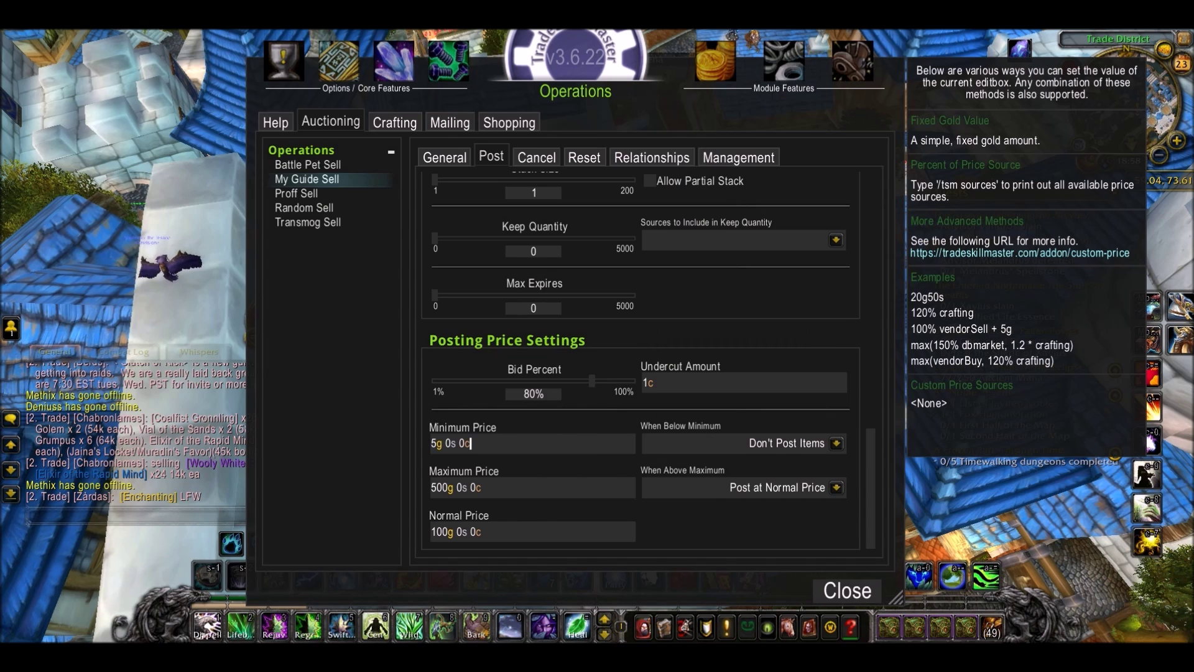
pyautogui.press('BackSpace')
pyautogui.press('BackSpace')
pyautogui.press('BackSpace')
pyautogui.press('BackSpace')
pyautogui.press('BackSpace')
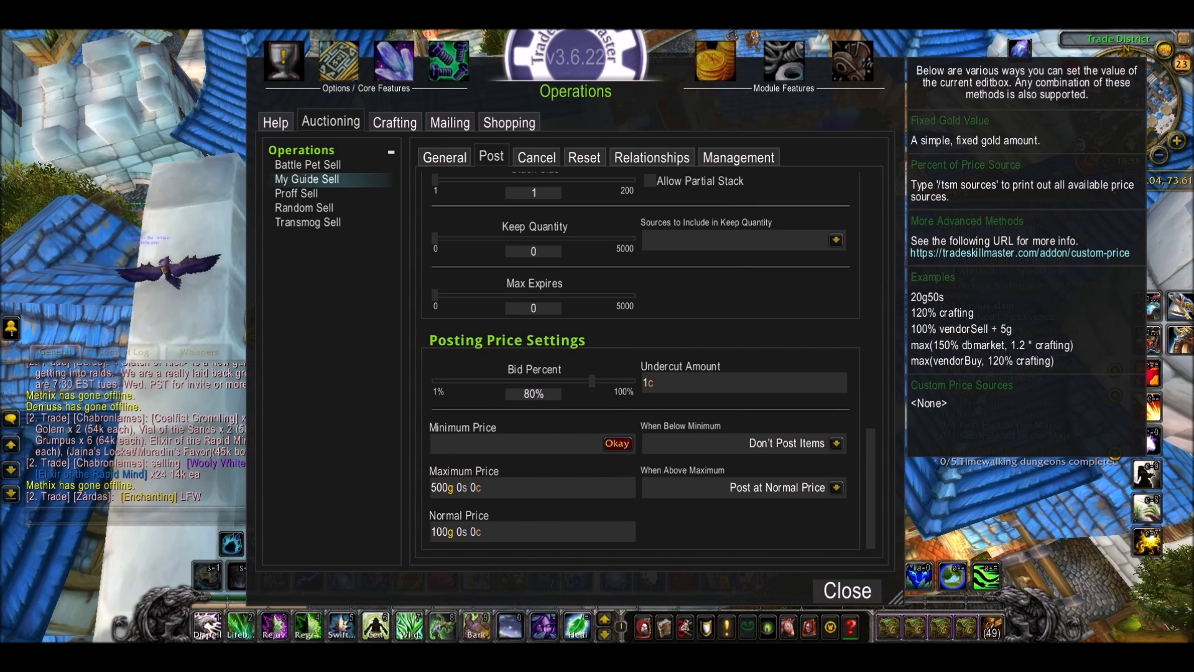
pyautogui.write('80% DBMark')
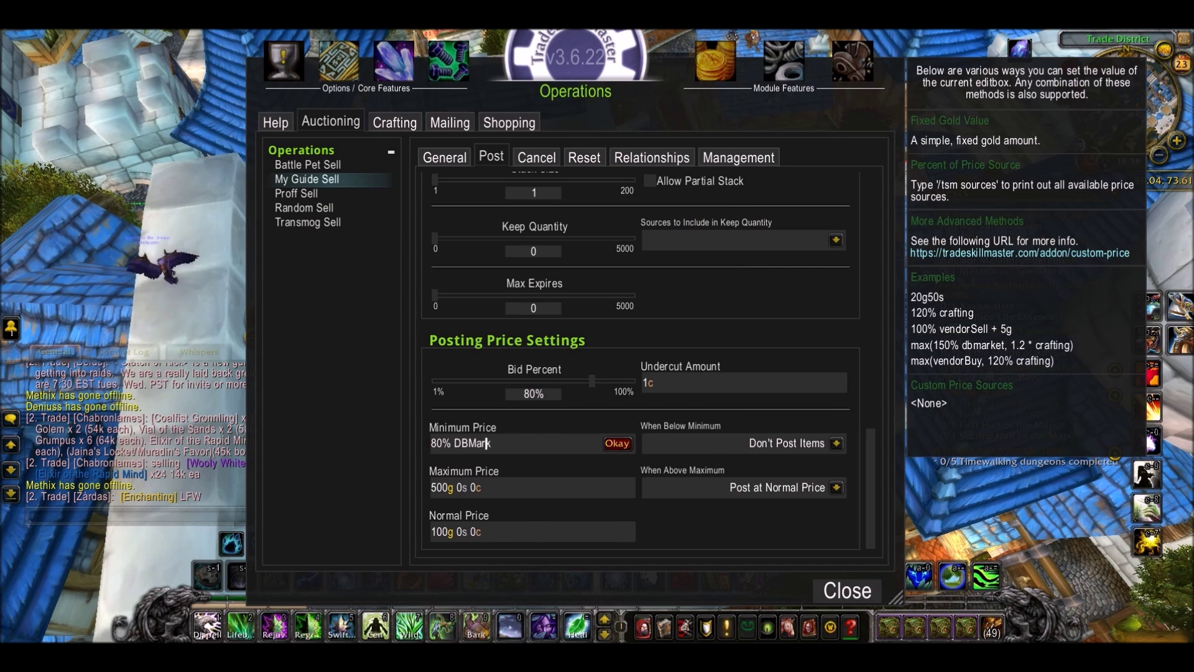
pyautogui.write('et')
pyautogui.press('Return')
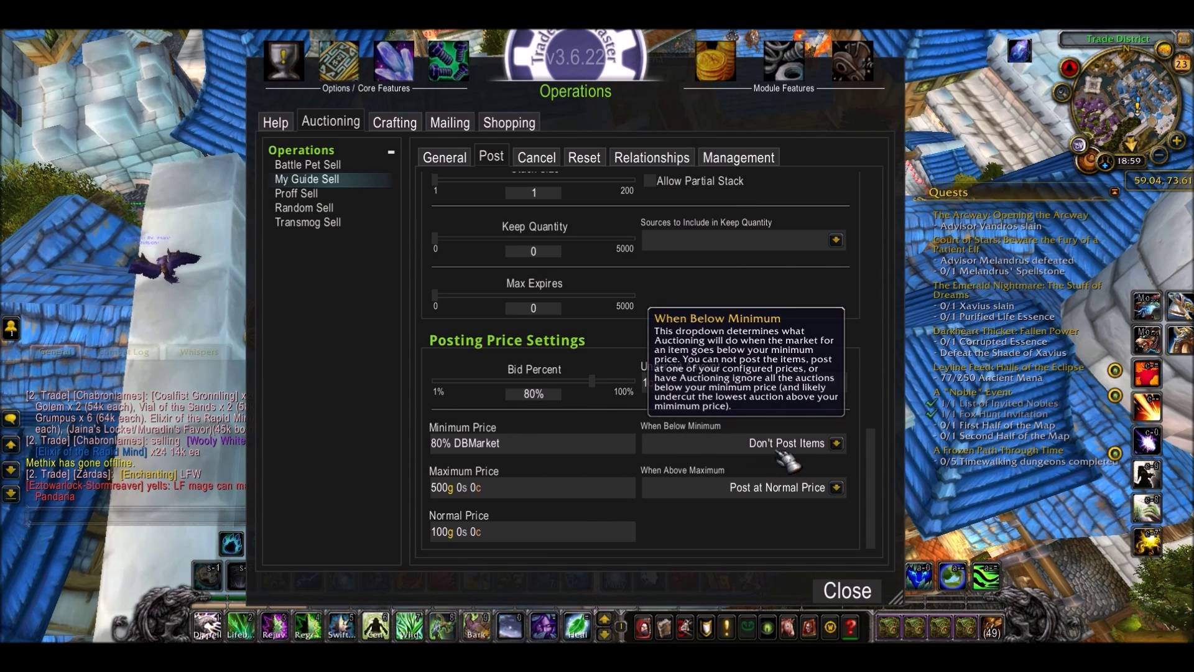
# Step: Set Maximum Price to '300% DBMarket', keeping Post at Normal Price when above maximum
pyautogui.click(546, 491)
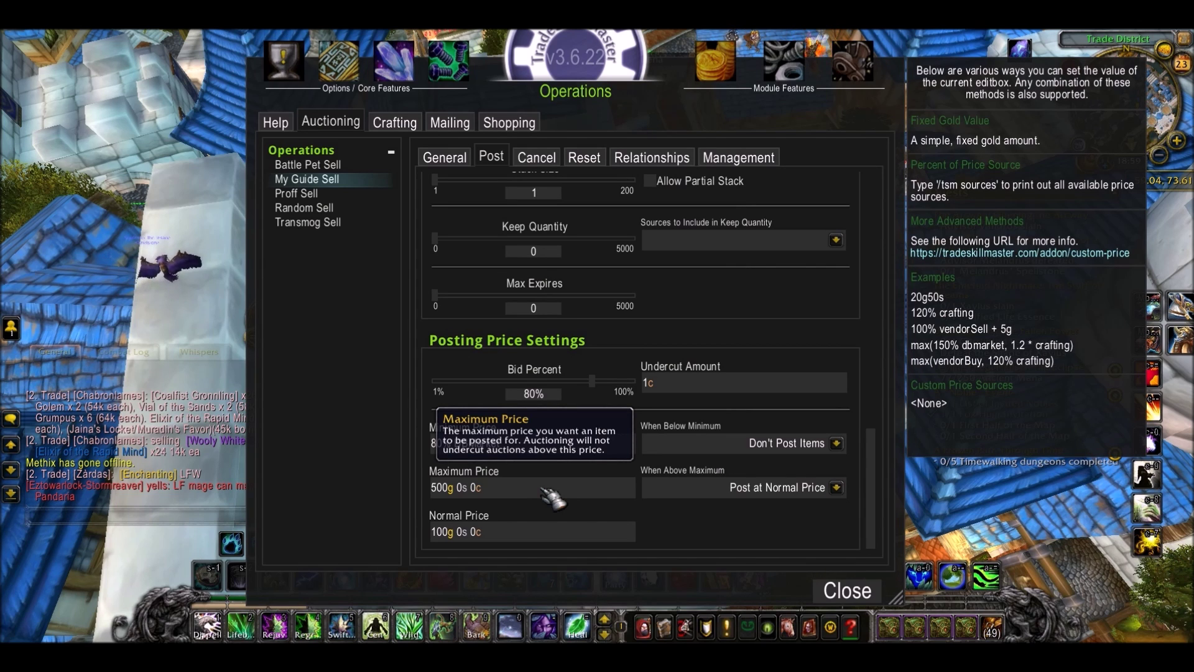
pyautogui.press('BackSpace')
pyautogui.press('BackSpace')
pyautogui.press('BackSpace')
pyautogui.press('BackSpace')
pyautogui.press('BackSpace')
pyautogui.press('BackSpace')
pyautogui.press('BackSpace')
pyautogui.press('BackSpace')
pyautogui.press('BackSpace')
pyautogui.press('BackSpace')
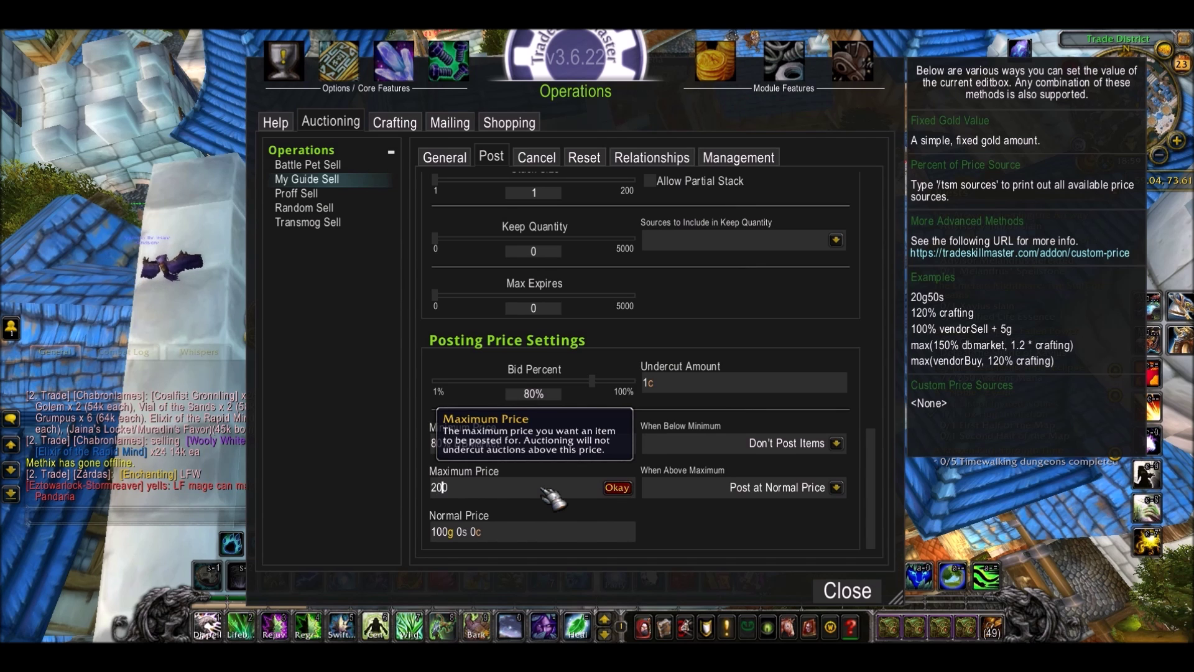
pyautogui.write('200% DB')
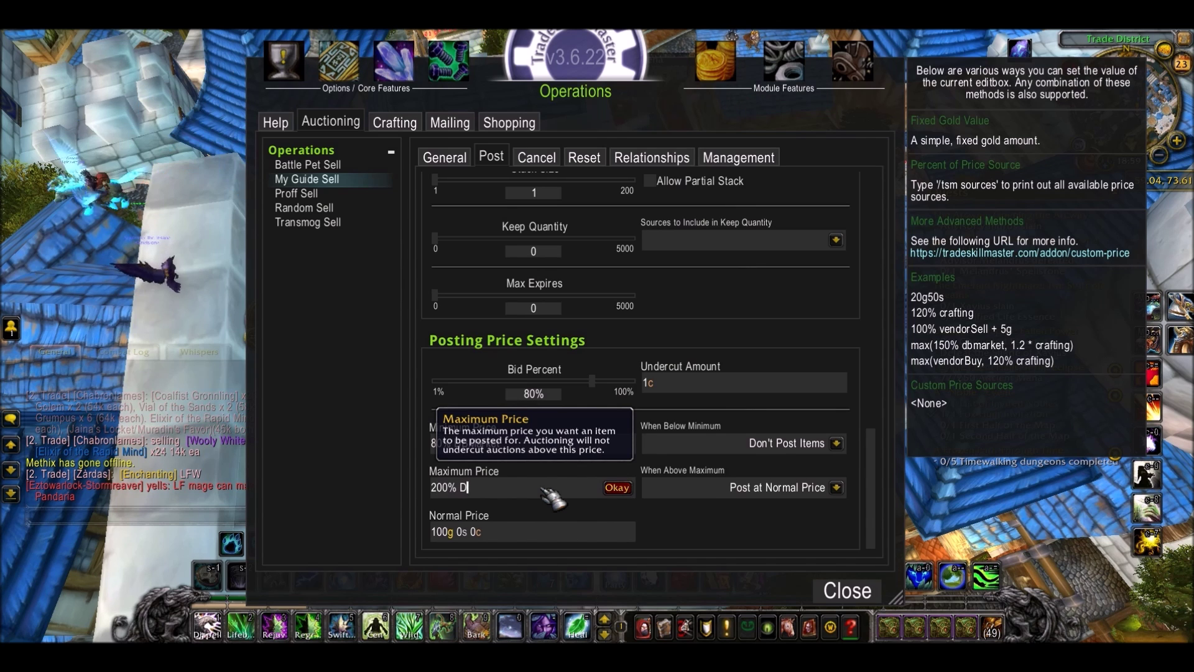
pyautogui.press('BackSpace')
pyautogui.press('BackSpace')
pyautogui.write('300%')
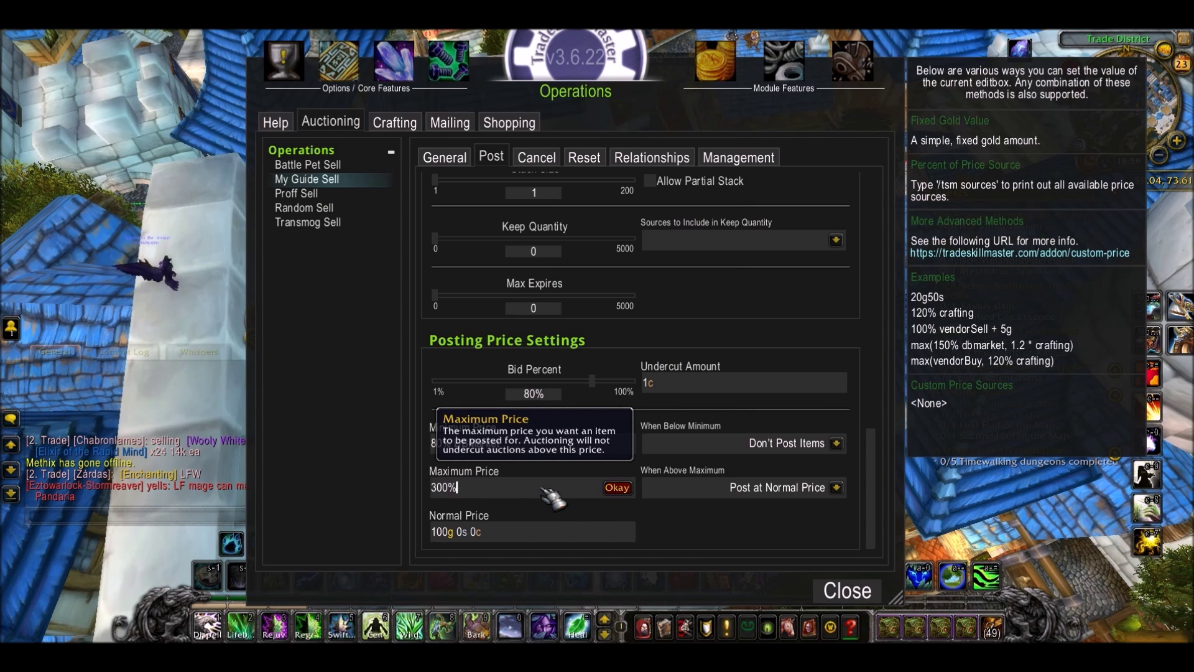
pyautogui.write(' DBMarket')
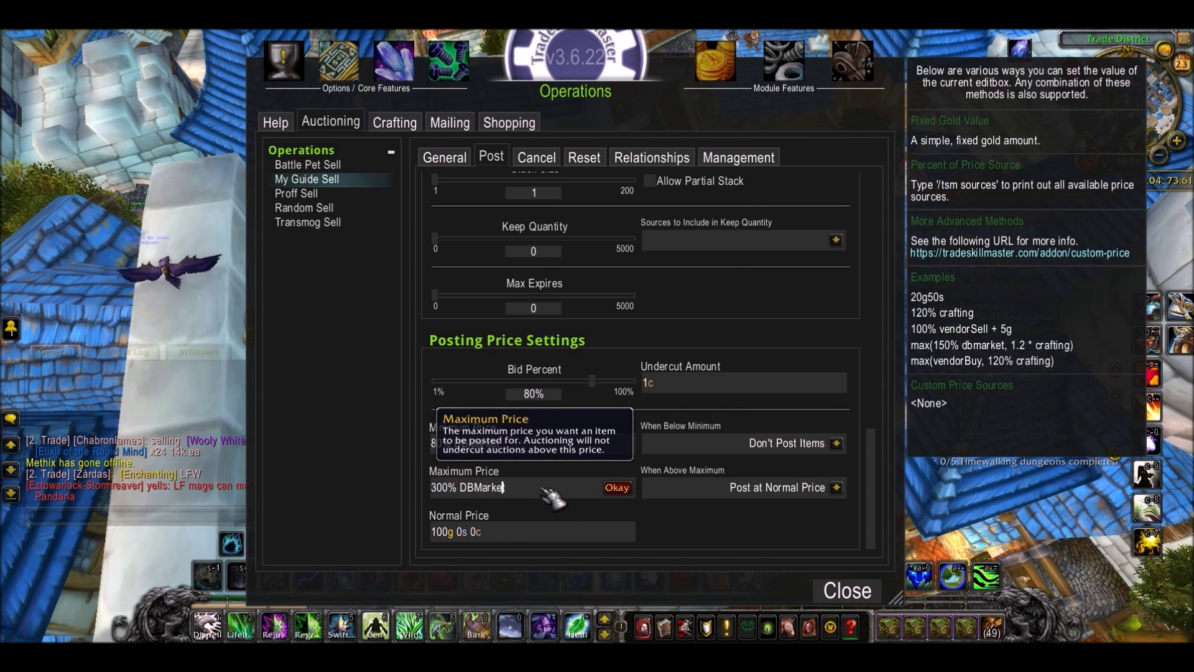
pyautogui.press('Return')
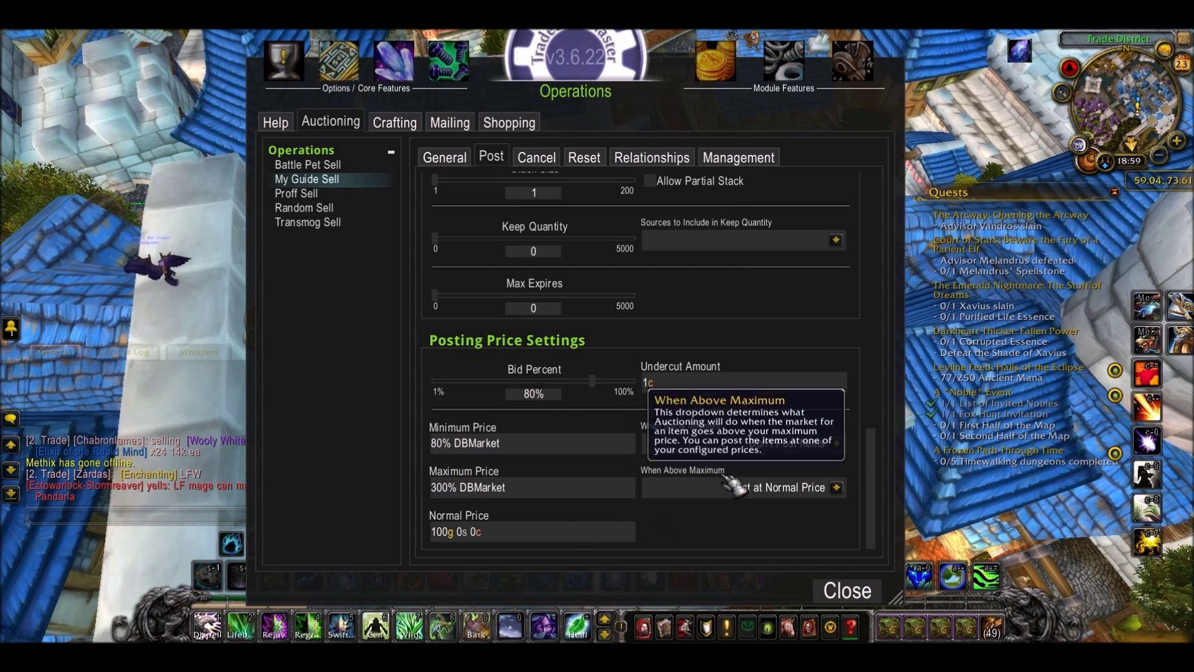
pyautogui.click(838, 489)
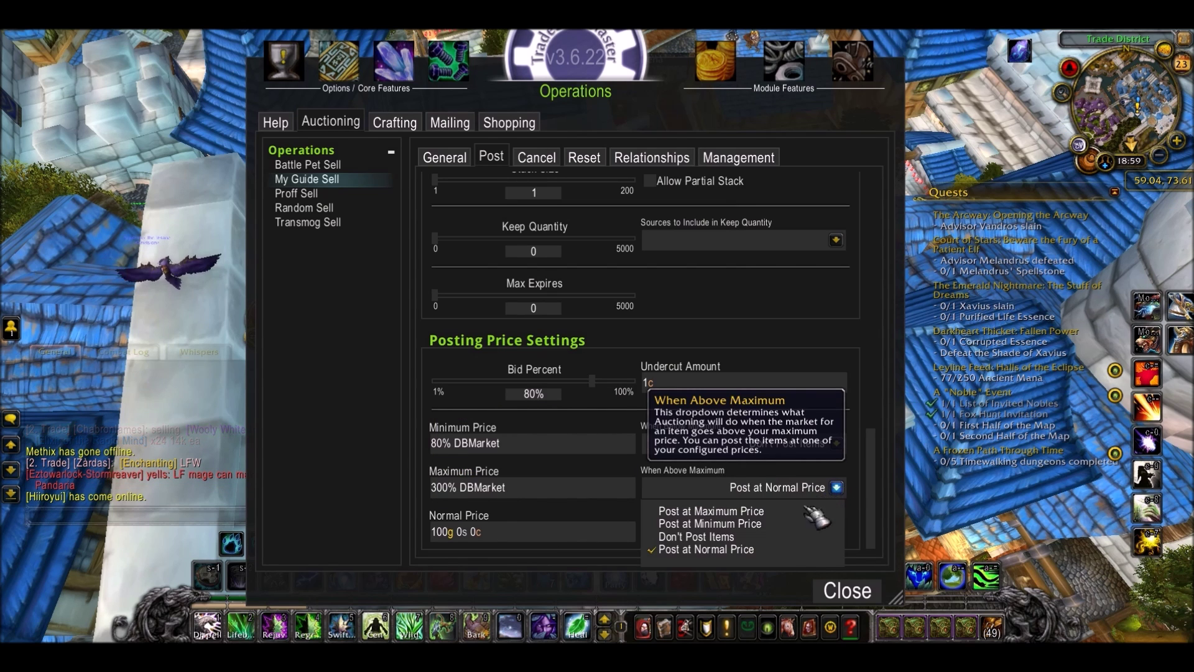
pyautogui.click(768, 551)
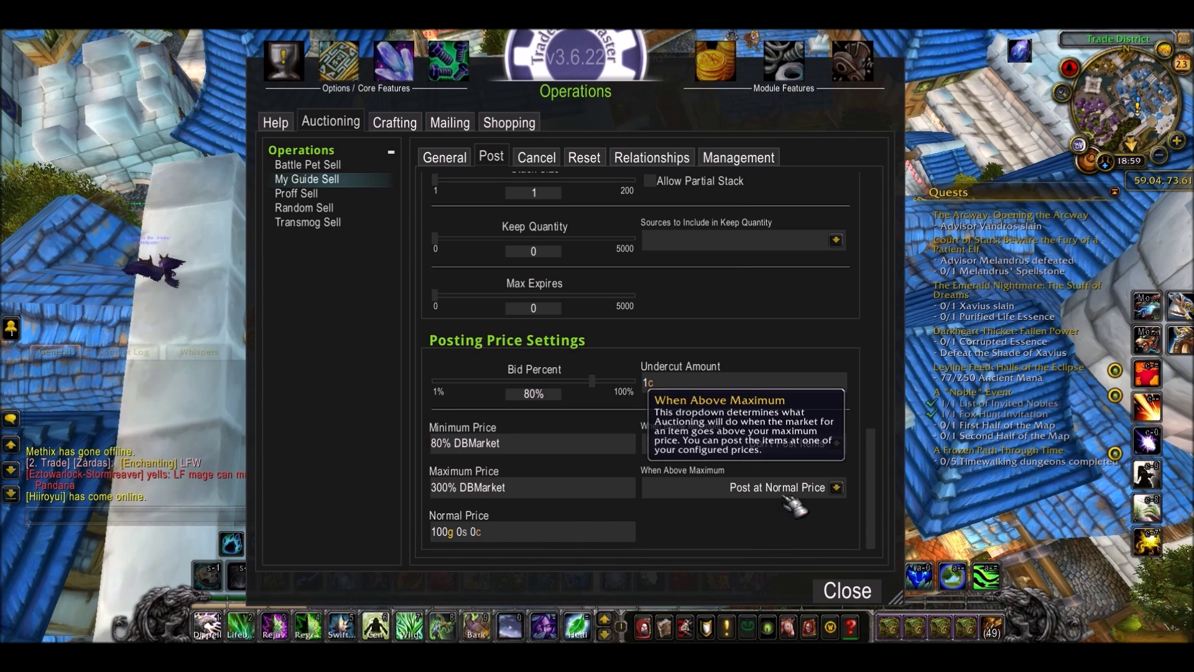
# Step: Replace the 100g Normal Price with 250% DBMarket
pyautogui.click(560, 534)
pyautogui.press('BackSpace')
pyautogui.press('BackSpace')
pyautogui.press('BackSpace')
pyautogui.press('BackSpace')
pyautogui.press('BackSpace')
pyautogui.press('BackSpace')
pyautogui.press('BackSpace')
pyautogui.press('BackSpace')
pyautogui.press('BackSpace')
pyautogui.press('BackSpace')
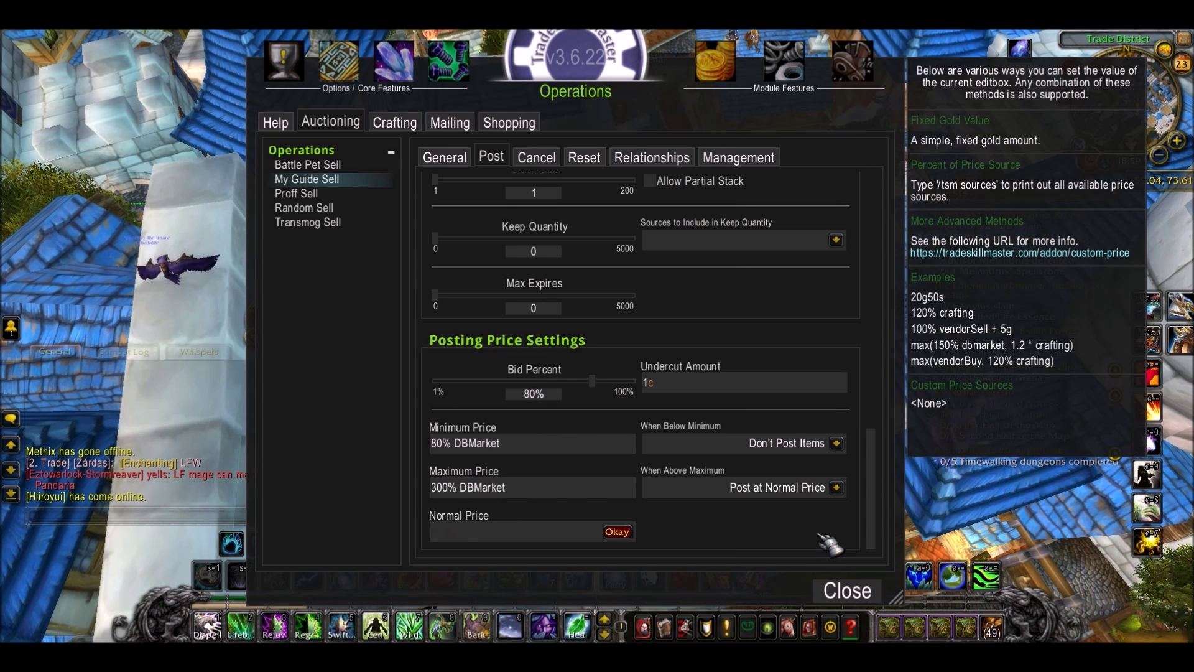
pyautogui.write('250% DBMarket')
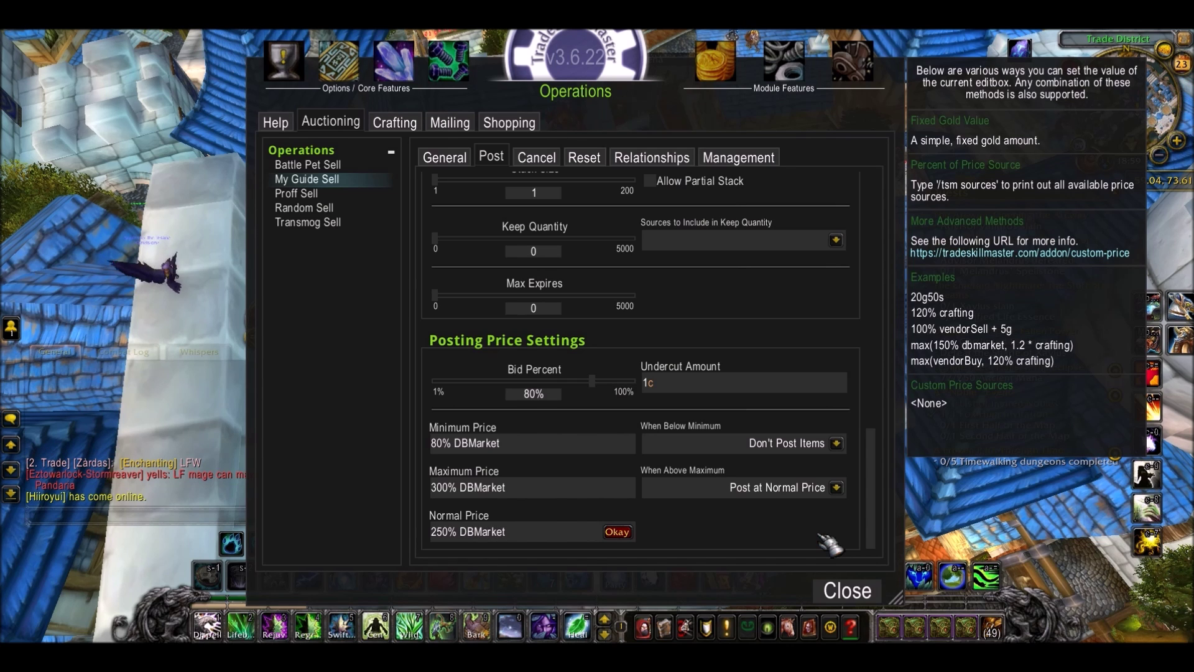
pyautogui.press('Return')
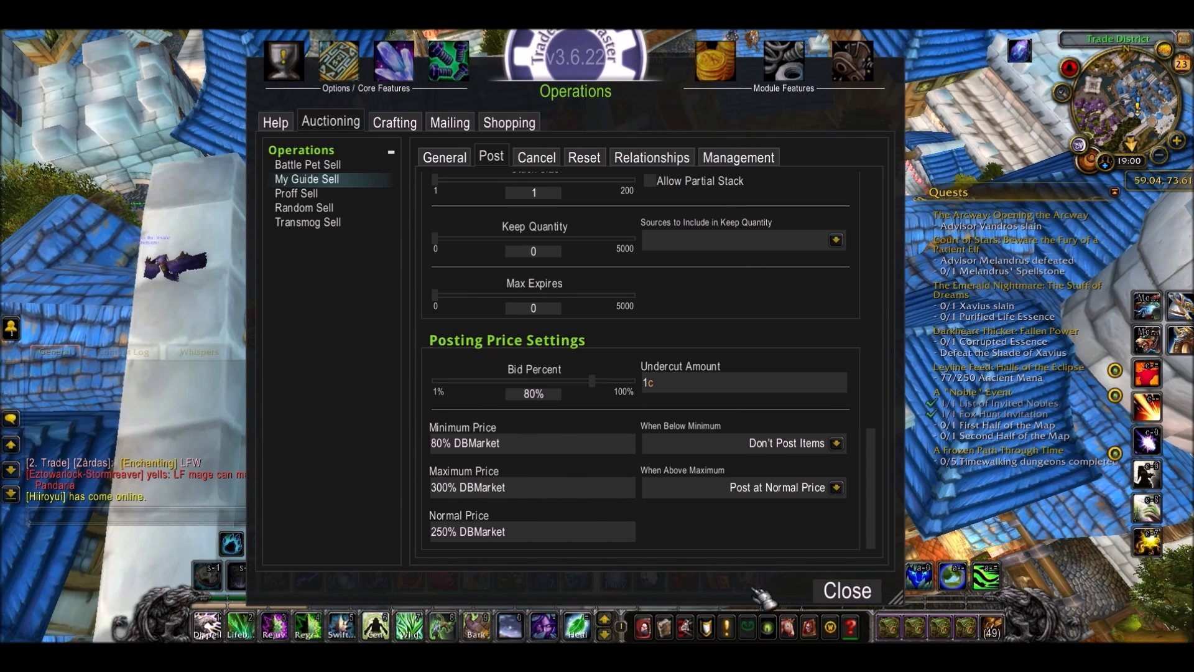
pyautogui.moveTo(544, 457)
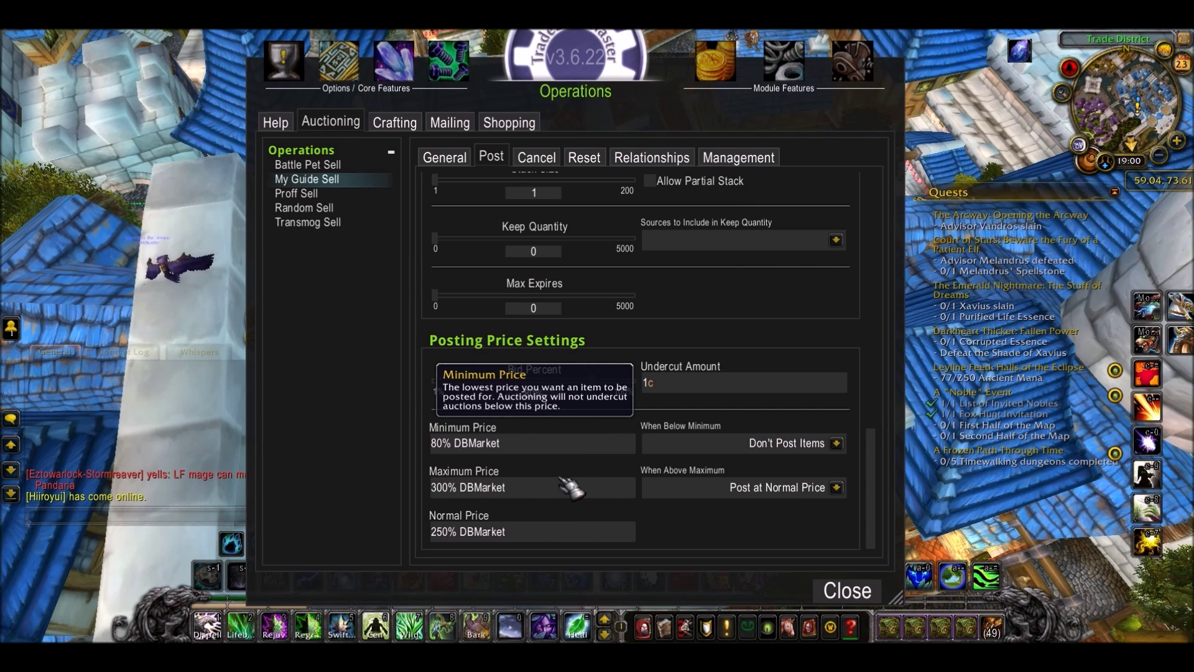
pyautogui.moveTo(552, 543)
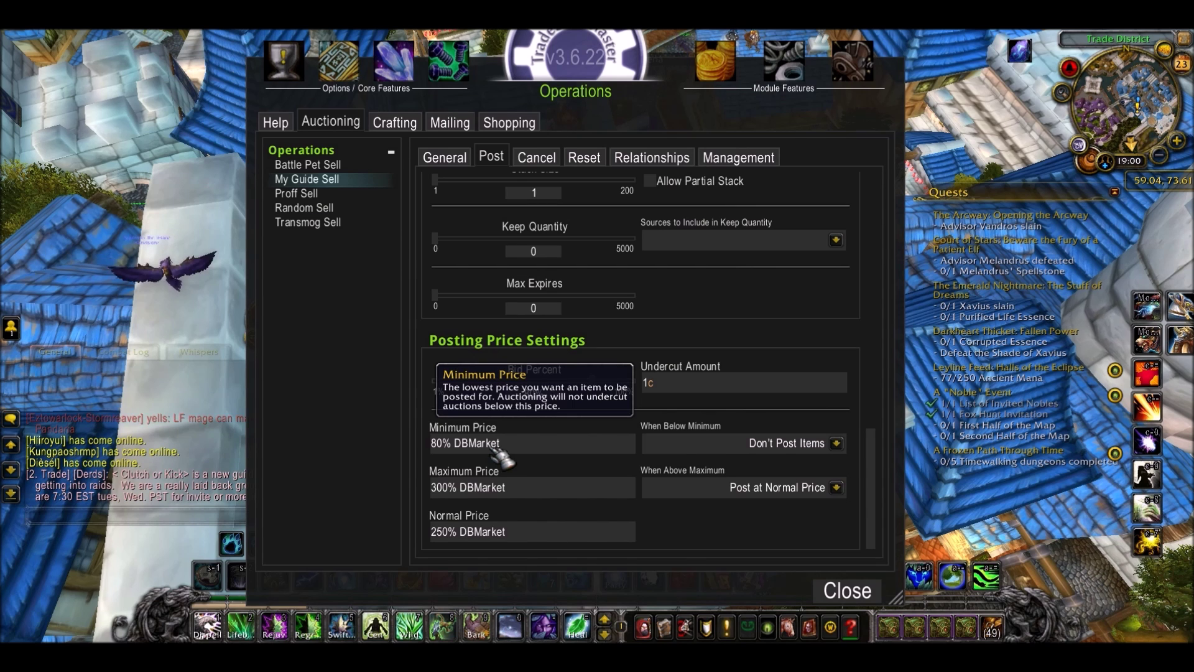
# Step: Uncheck Cancel to Repost Higher in My Guide Sell's Cancel settings, then review its Reset and Relationships tabs
pyautogui.click(547, 160)
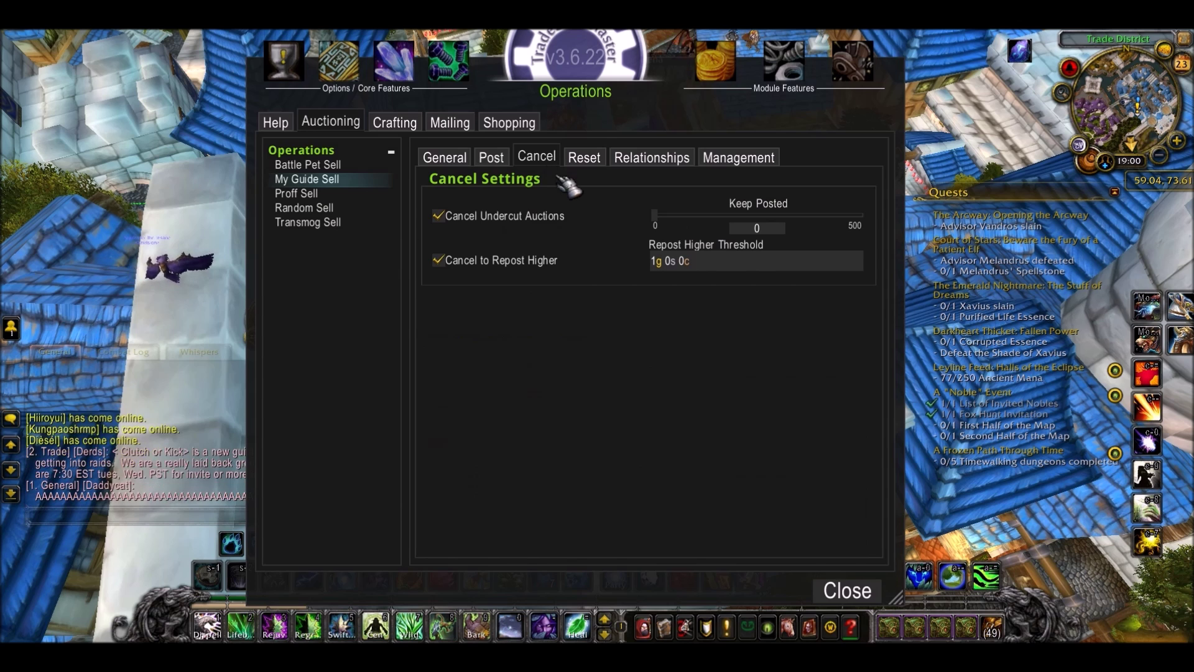
pyautogui.click(494, 265)
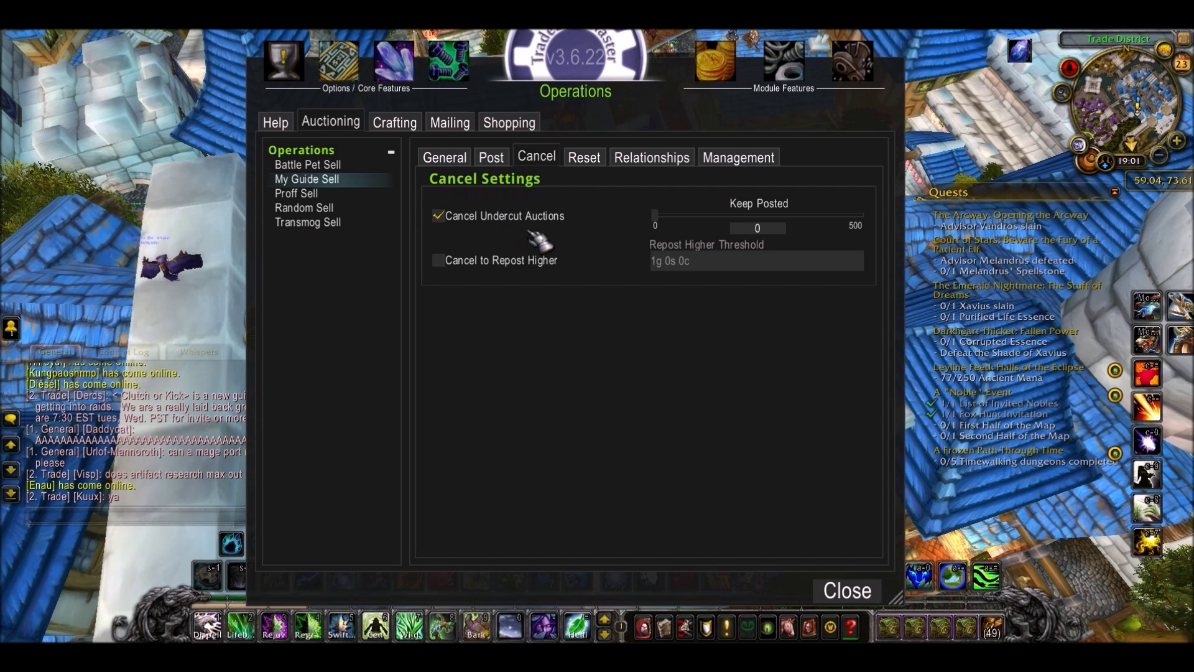
pyautogui.click(585, 158)
pyautogui.click(650, 159)
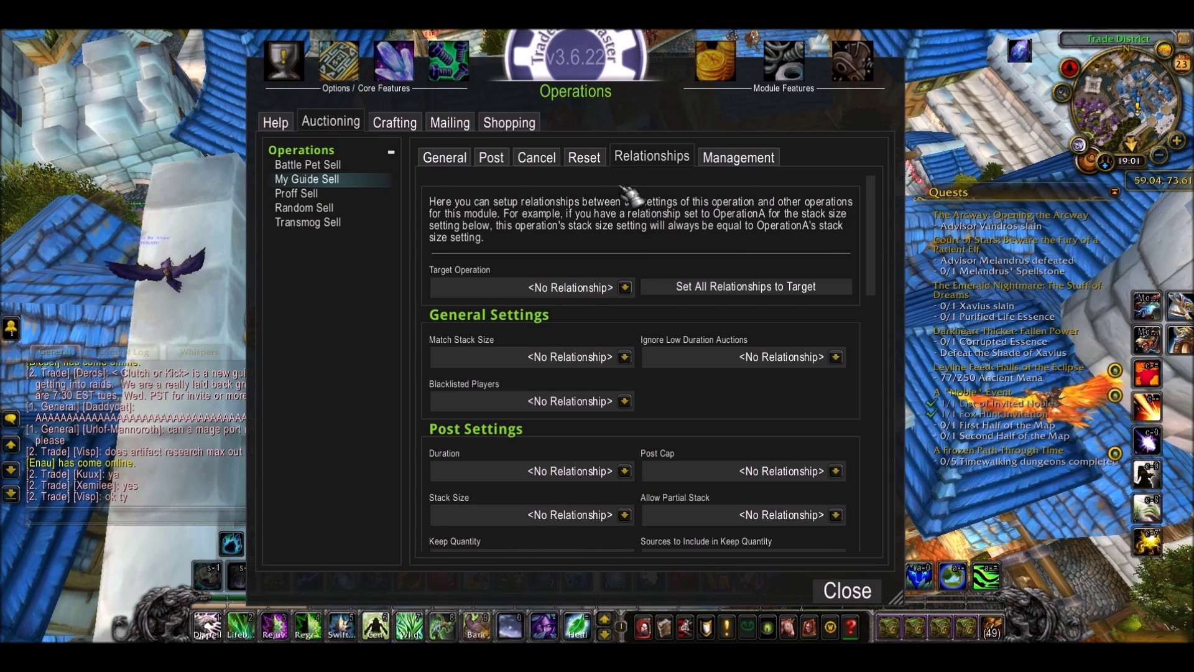
# Step: Review My Guide Sell's Management and General tabs, then open the My Guide group's items
pyautogui.click(739, 160)
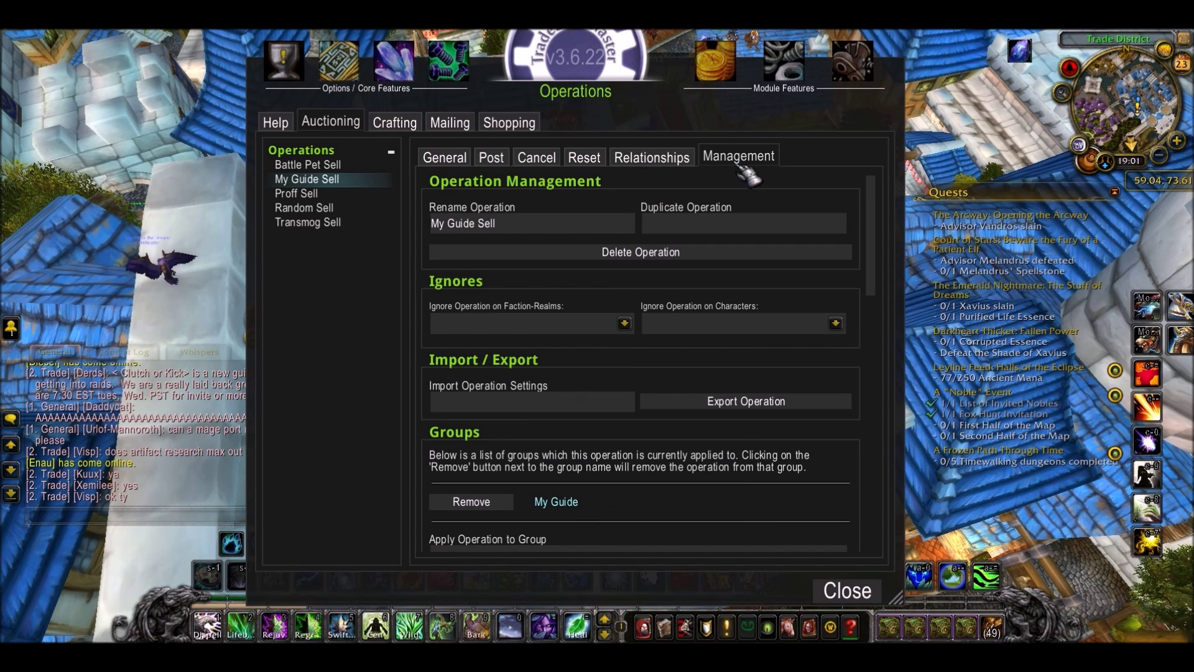
pyautogui.click(462, 164)
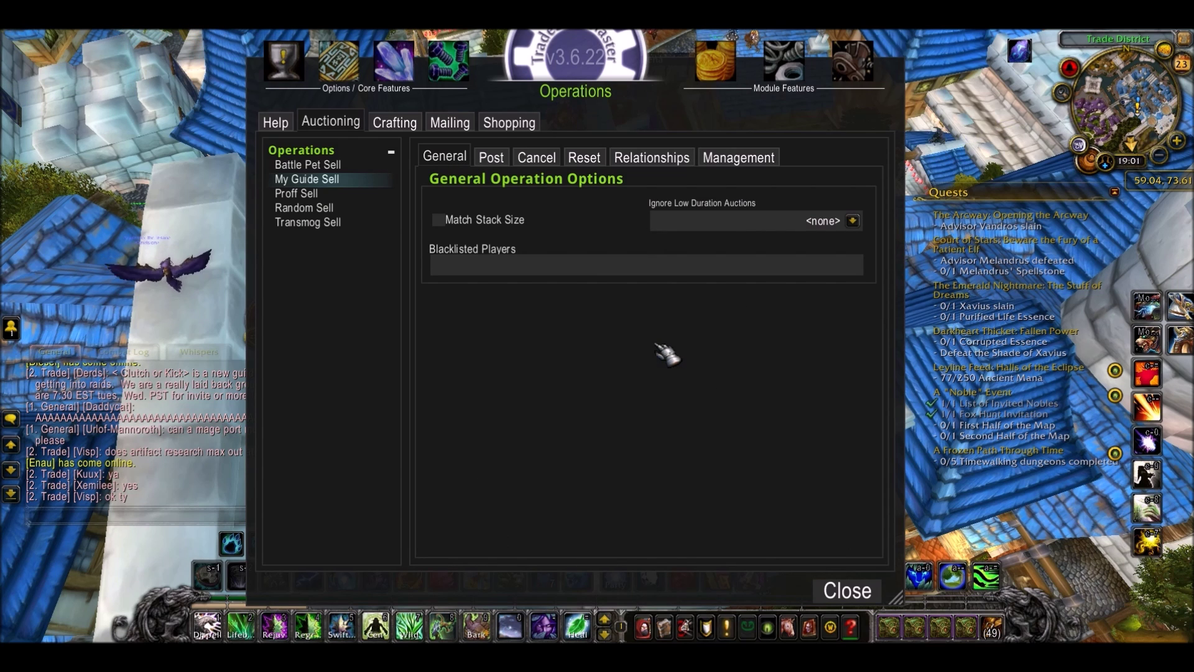
pyautogui.click(395, 76)
pyautogui.click(348, 151)
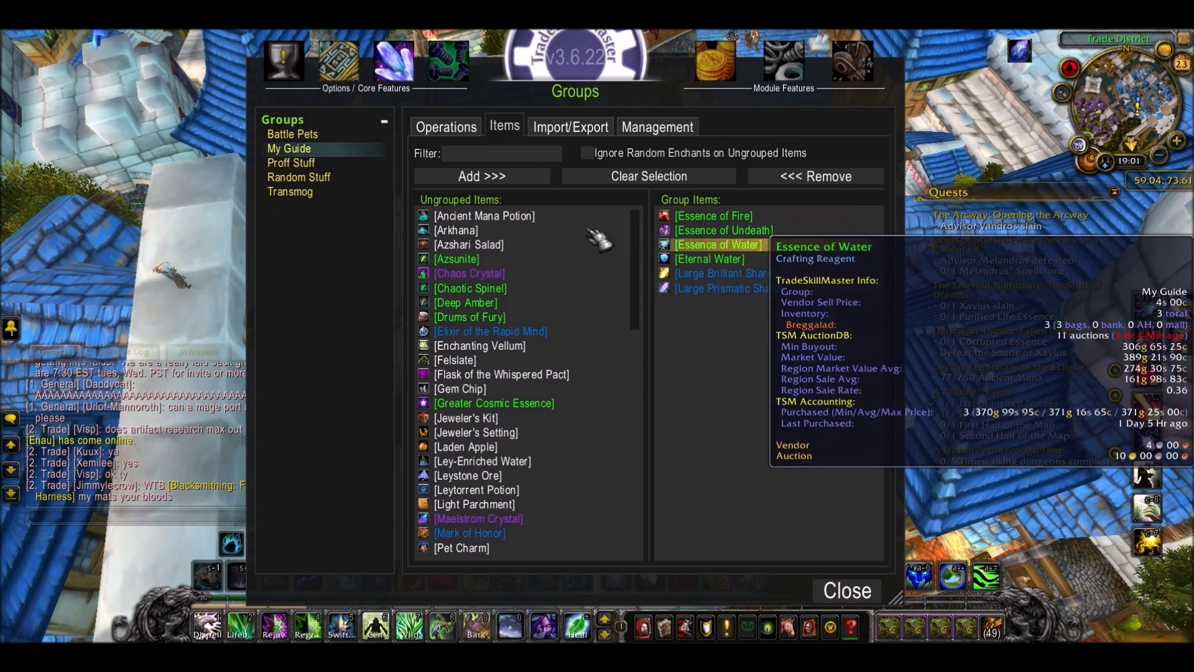
# Step: Revisit the My Guide Sell auctioning operation, then return to My Guide's Items page
pyautogui.click(460, 67)
pyautogui.click(336, 122)
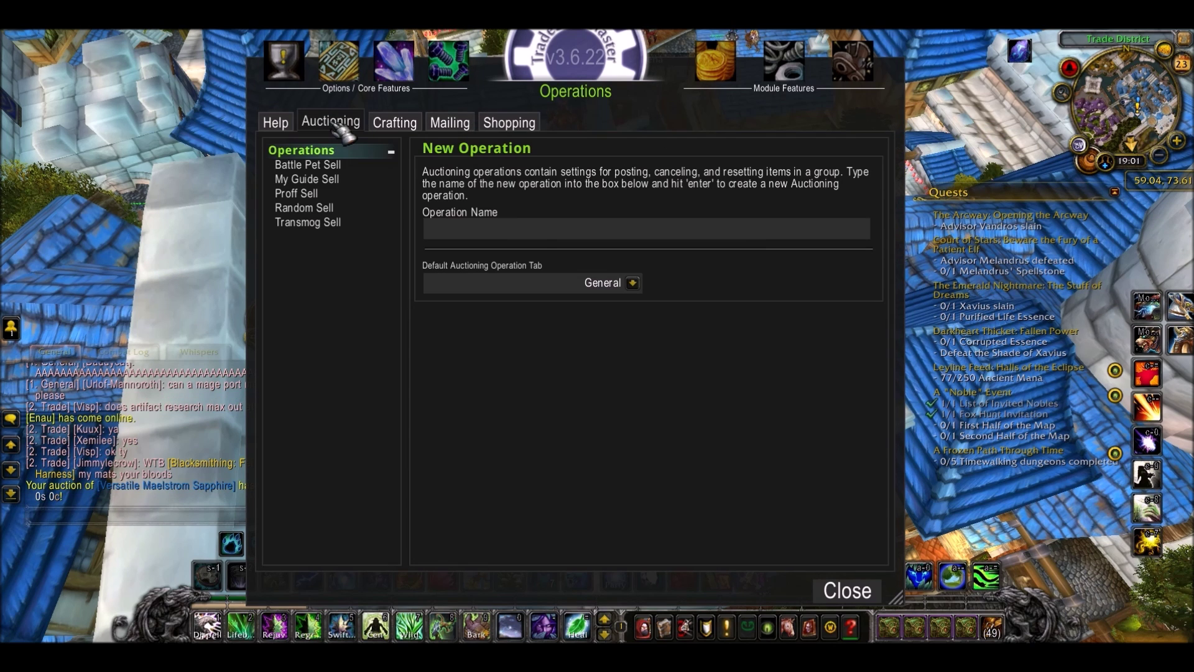
pyautogui.click(339, 180)
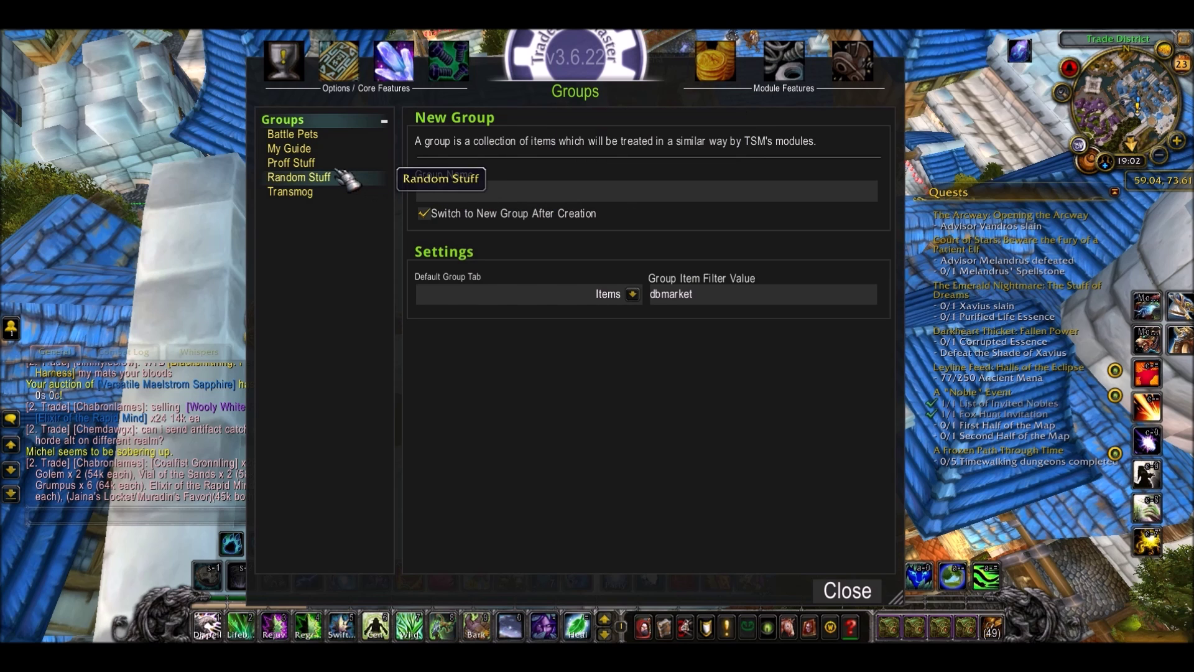
pyautogui.click(338, 148)
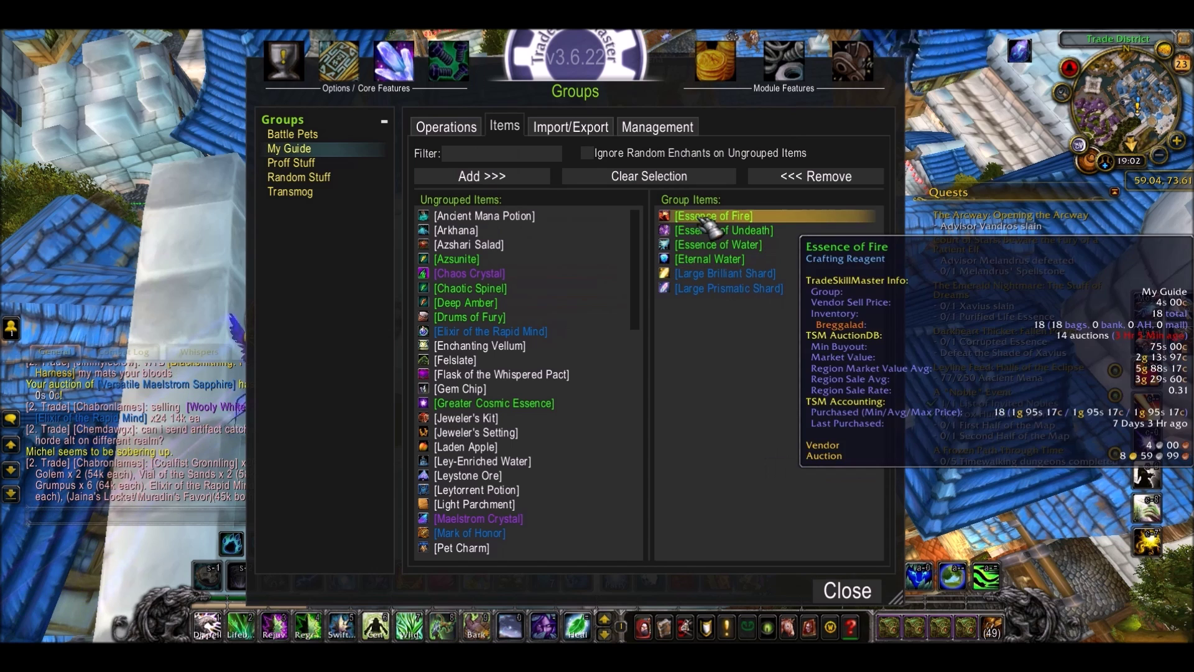
# Step: Show My Guide's Operations page and scroll down to its empty Shopping section
pyautogui.click(457, 136)
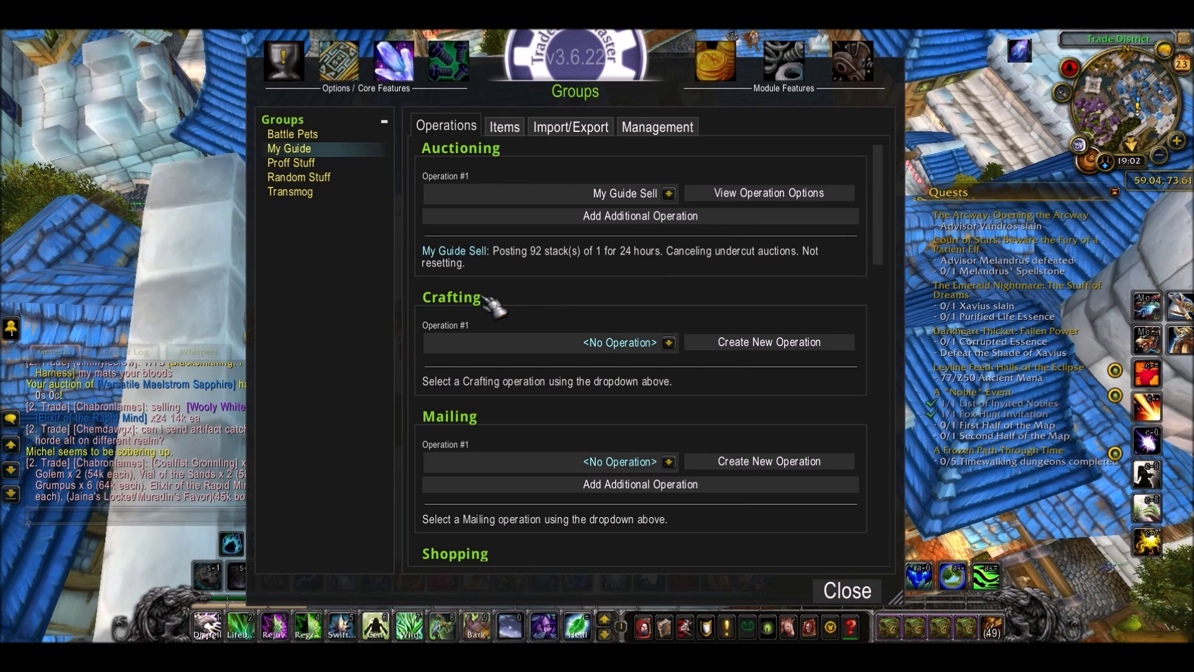
pyautogui.scroll(-3, 492, 305)
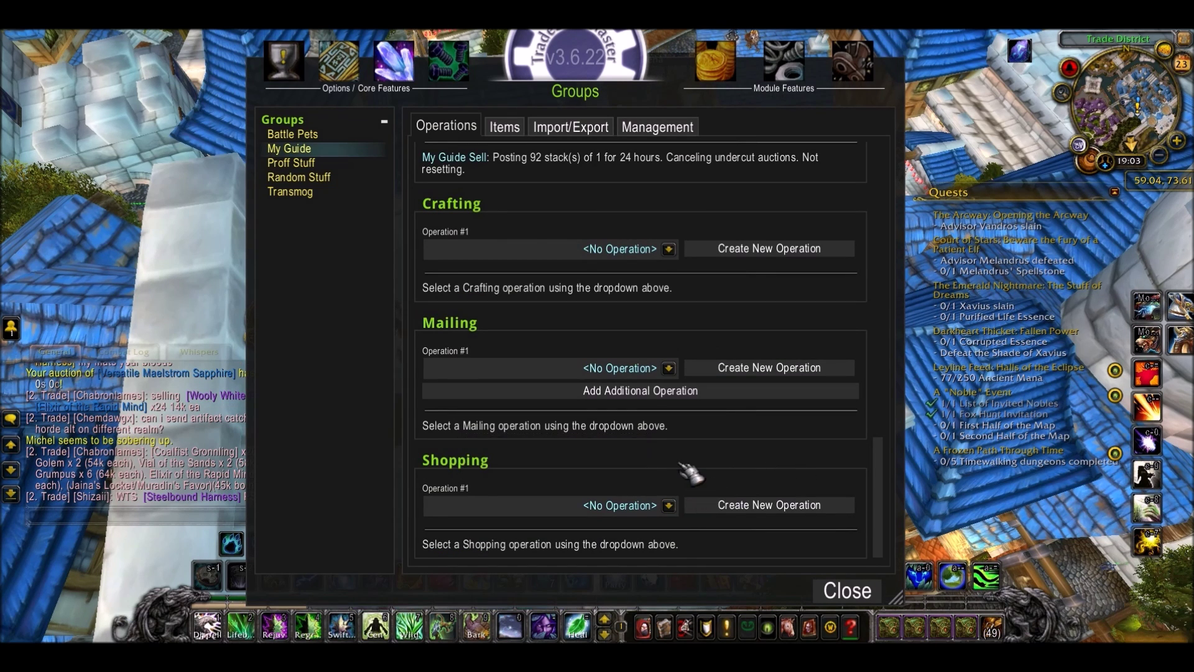
pyautogui.scroll(2, 688, 474)
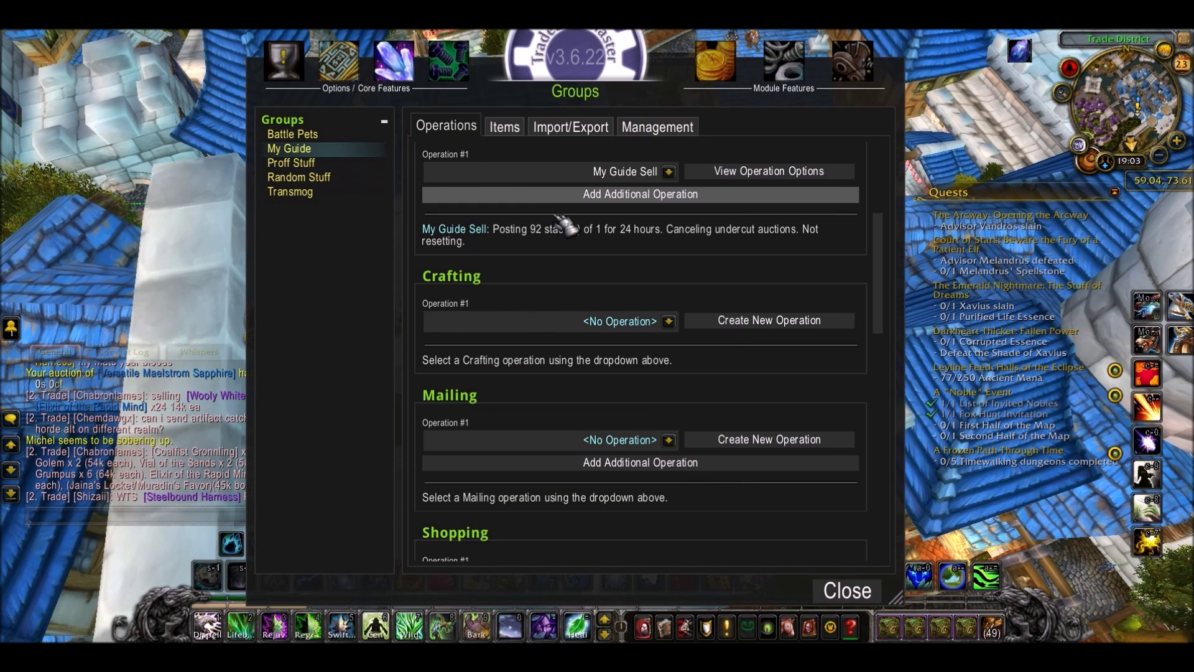
pyautogui.scroll(-2, 680, 283)
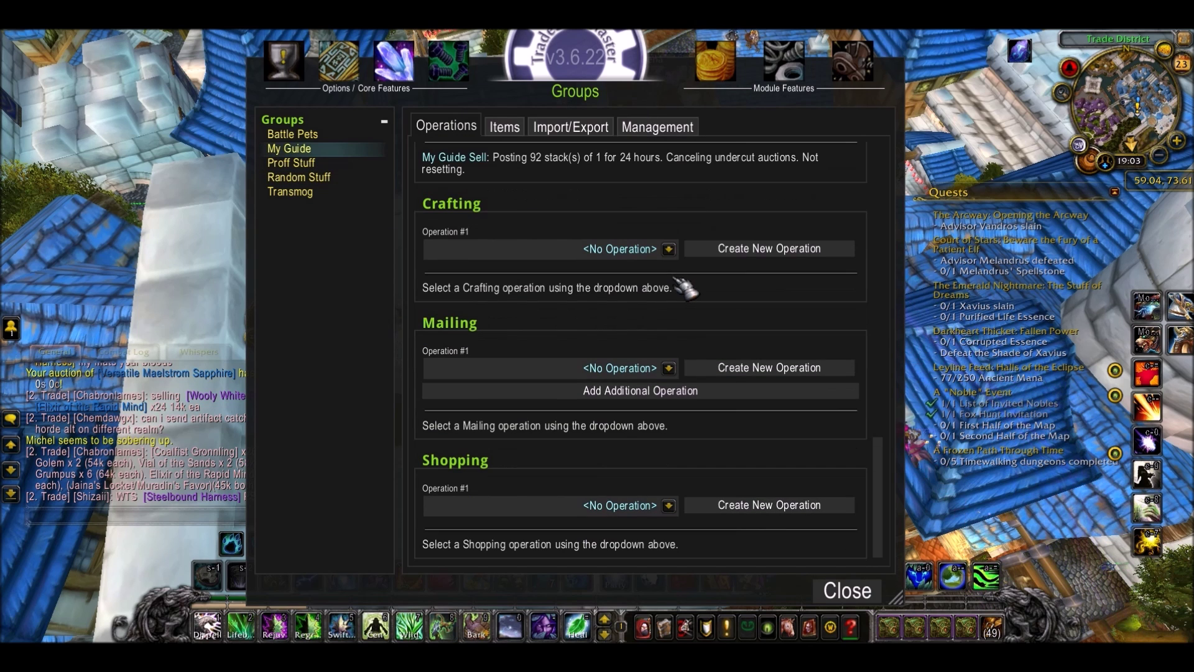
# Step: Add a new Shopping operation named 'My Guide Buy' and confirm applying it to My Guide
pyautogui.click(737, 510)
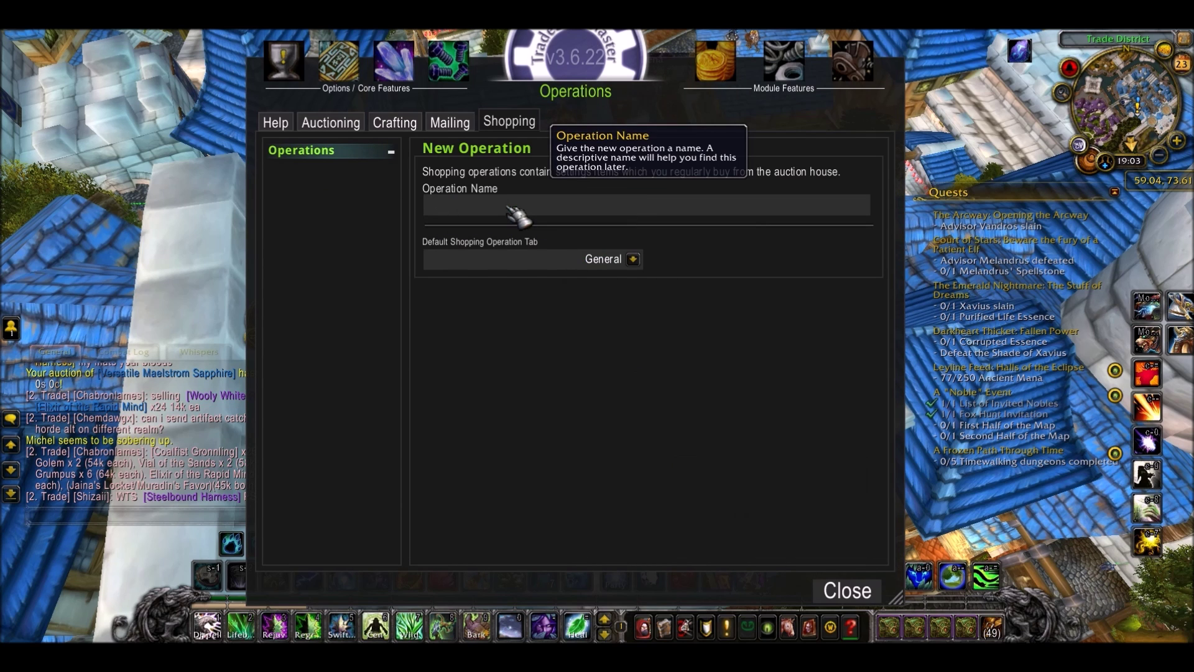
pyautogui.write('My Guid')
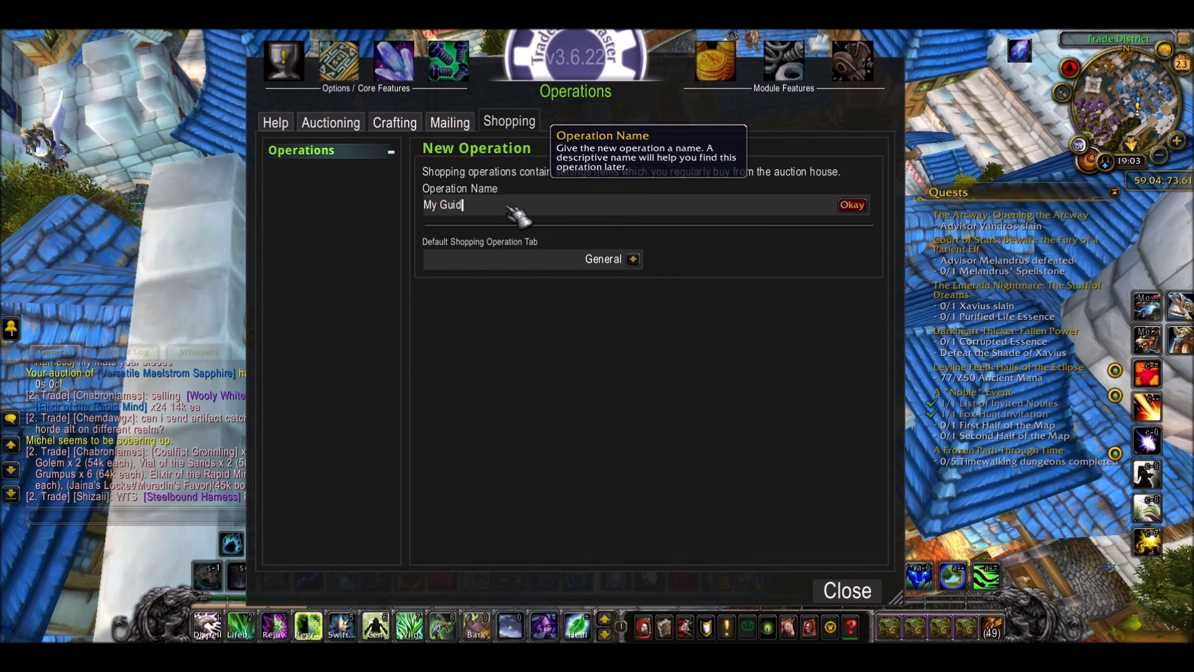
pyautogui.write('e Buy')
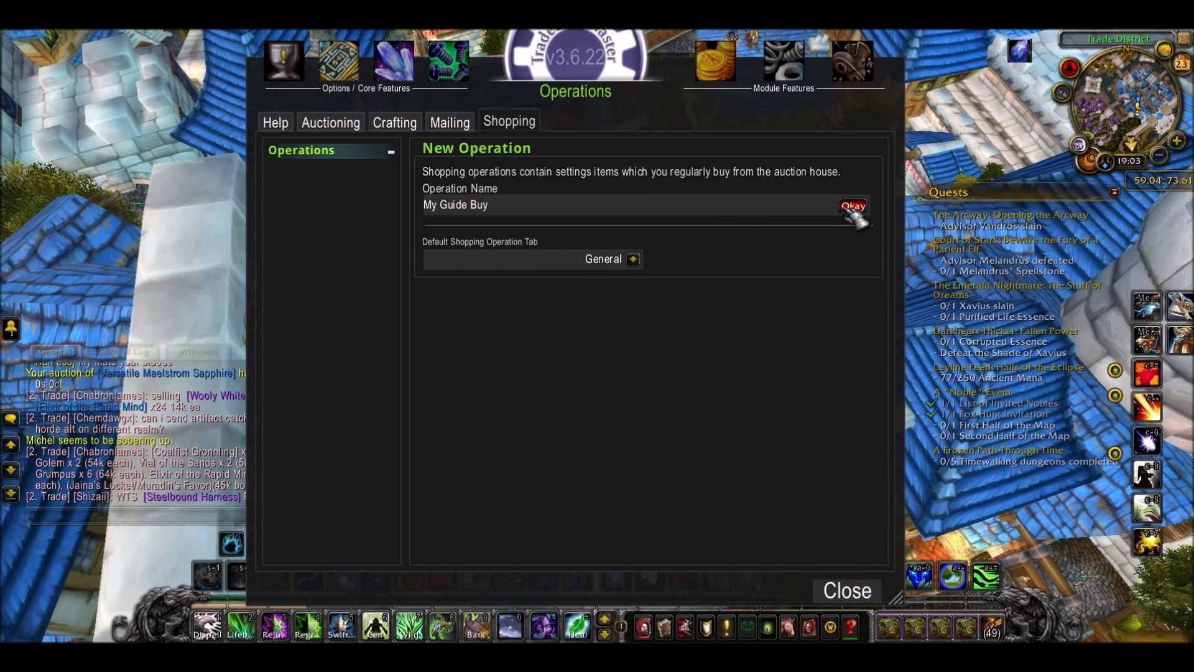
pyautogui.click(853, 208)
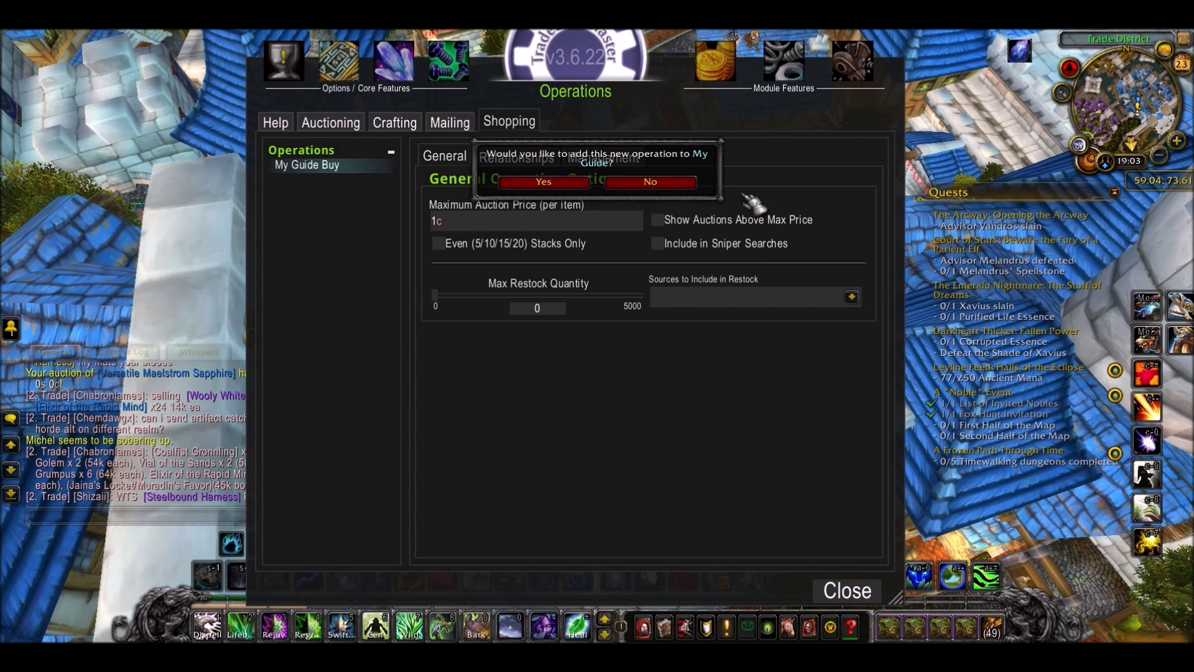
pyautogui.click(563, 183)
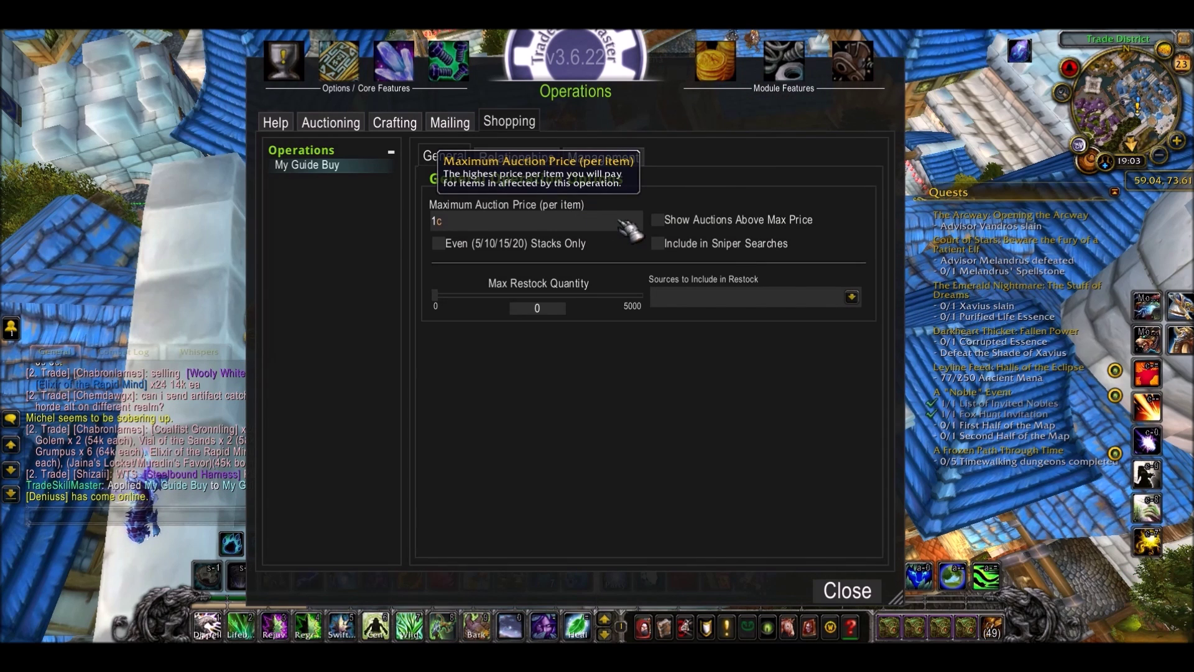
# Step: Set My Guide Buy's Maximum Auction Price to 90% DBMarket and uncheck Show Auctions Above Max Price
pyautogui.click(488, 224)
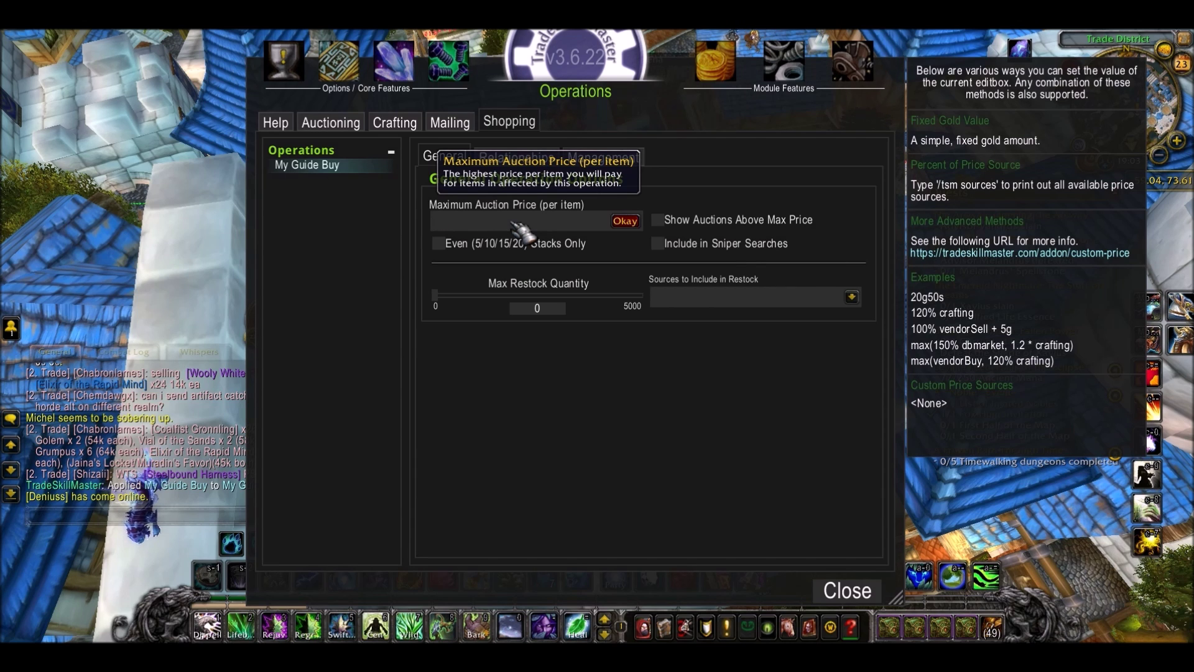
pyautogui.write('90% DBMarket')
pyautogui.press('Return')
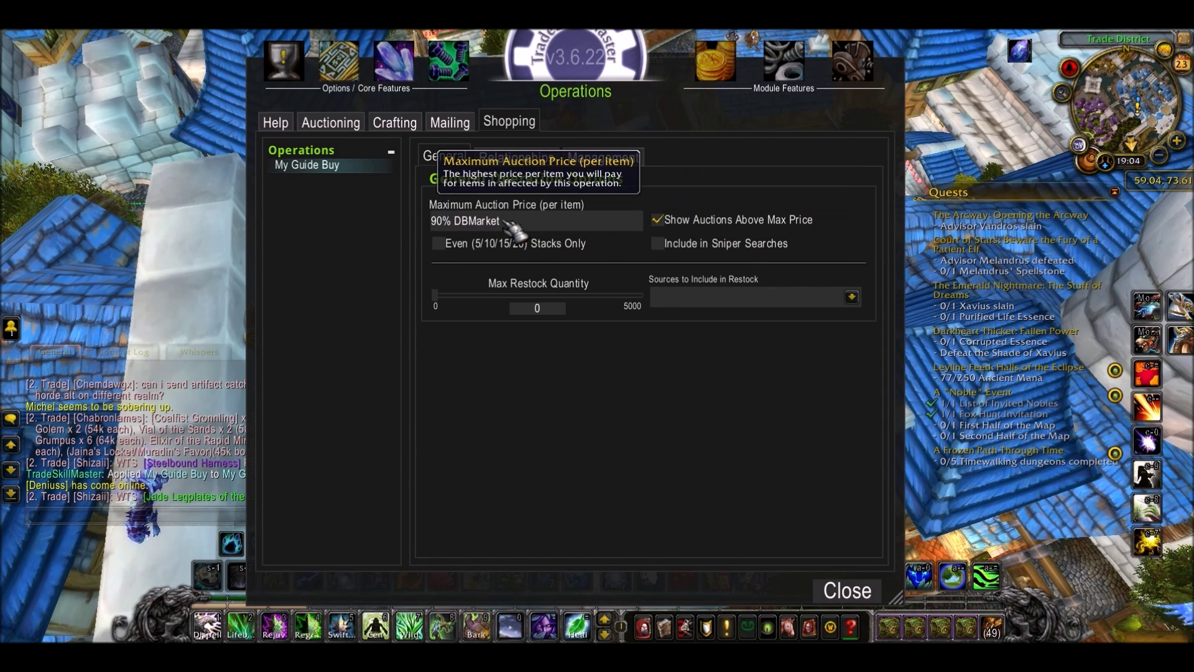
pyautogui.click(669, 226)
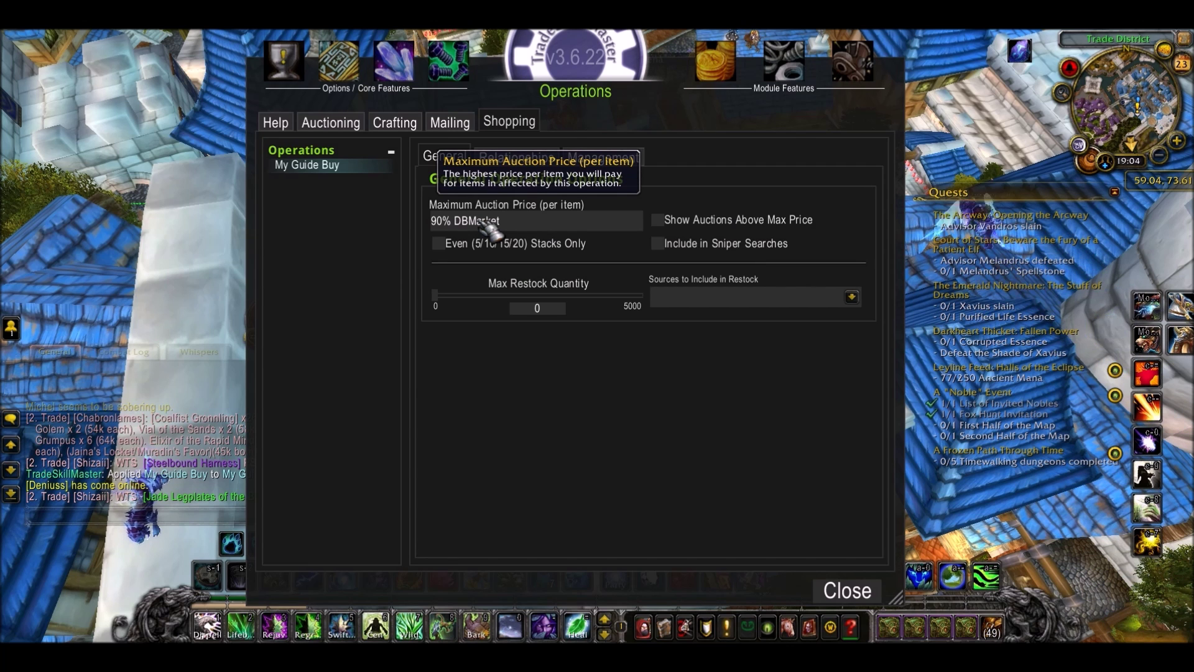
# Step: Review My Guide Buy's Relationships, Management and General tabs, then return to the Groups page
pyautogui.click(556, 163)
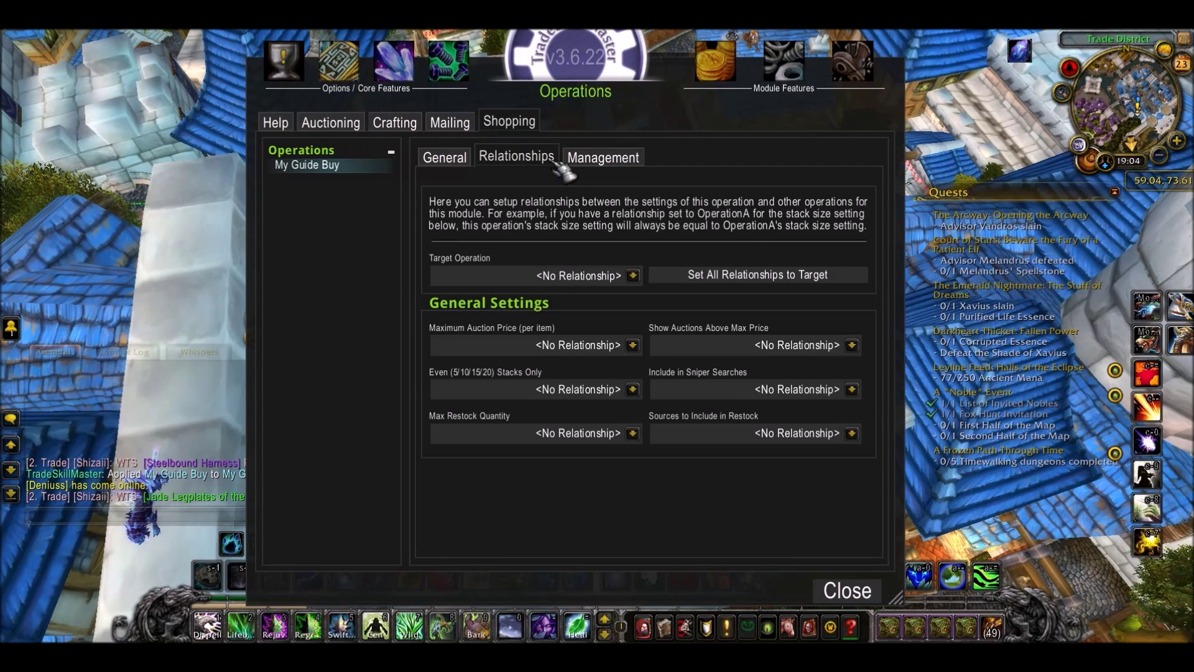
pyautogui.click(594, 157)
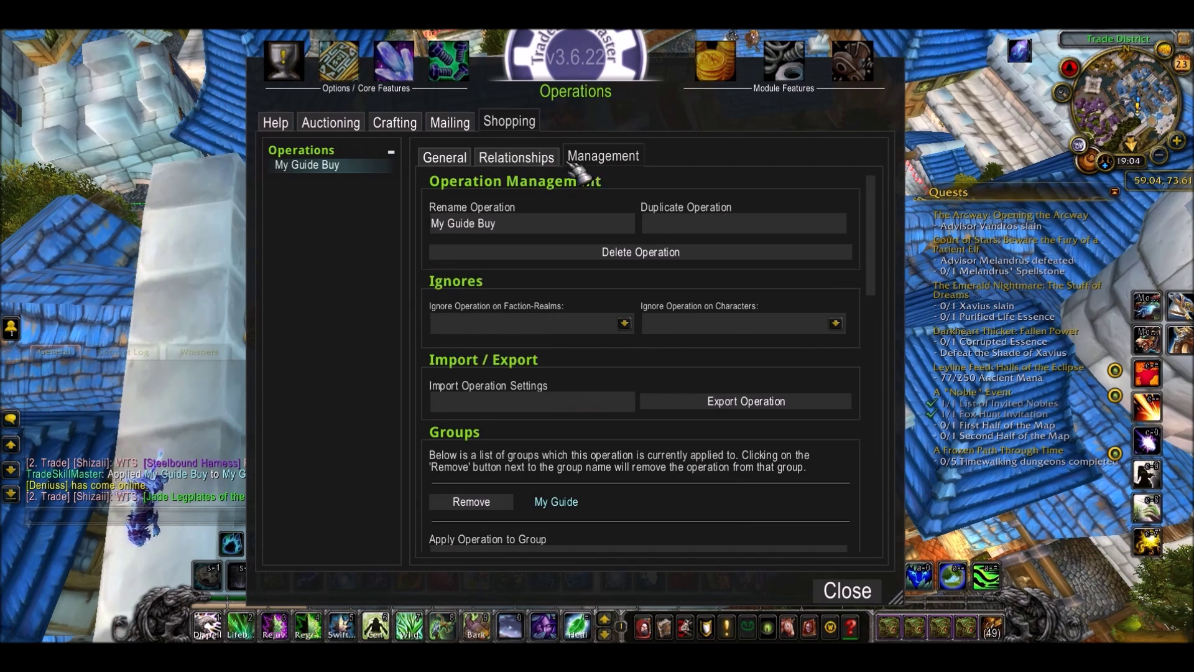
pyautogui.click(451, 160)
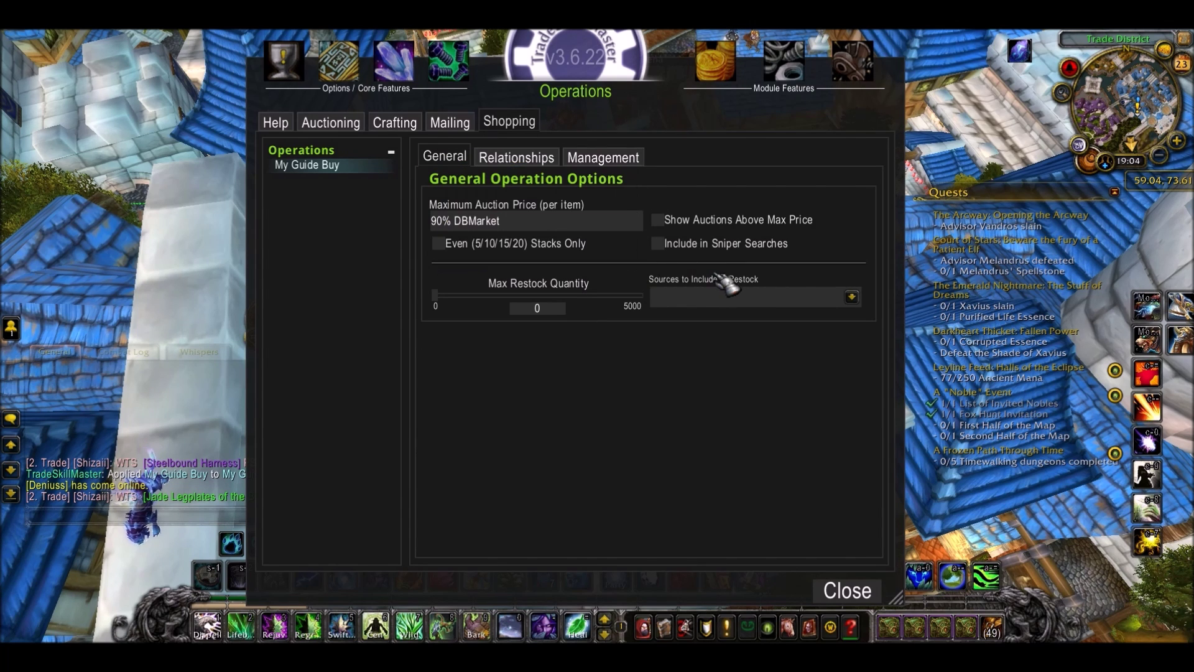
pyautogui.moveTo(597, 300)
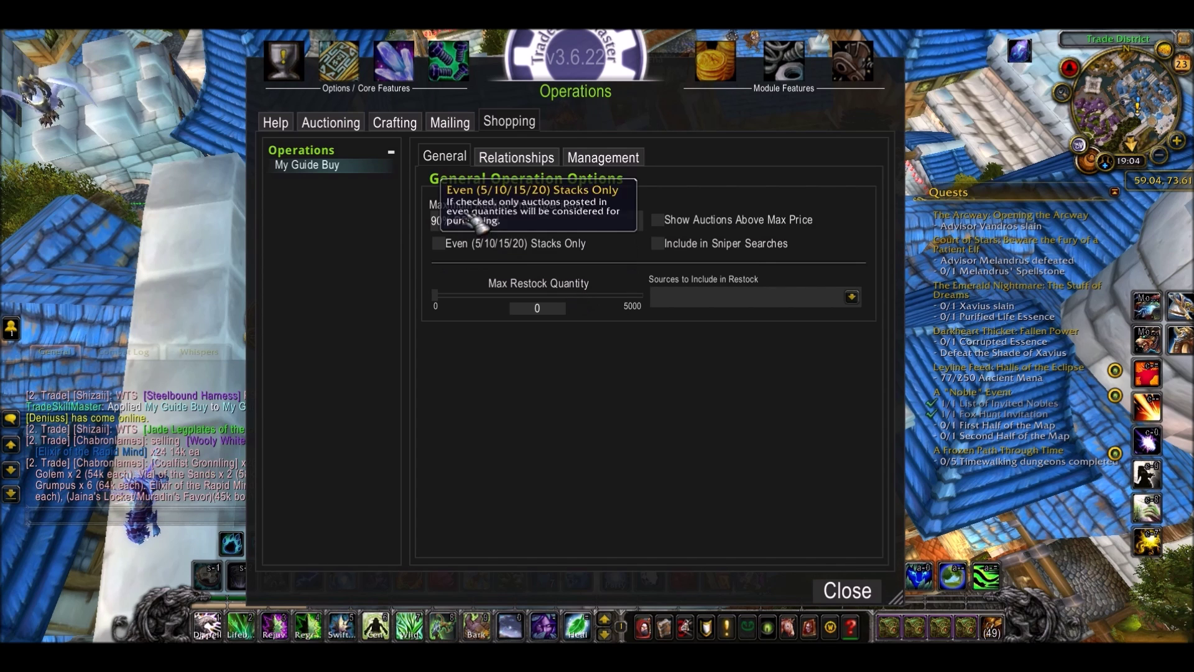
pyautogui.click(398, 69)
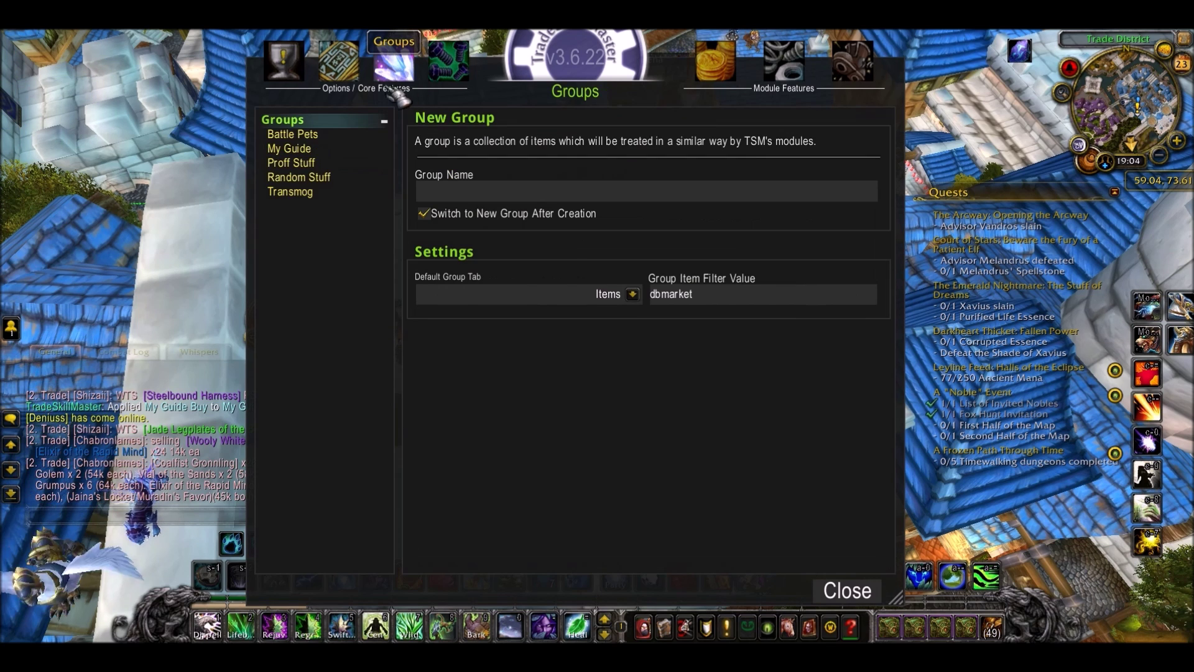
pyautogui.click(329, 151)
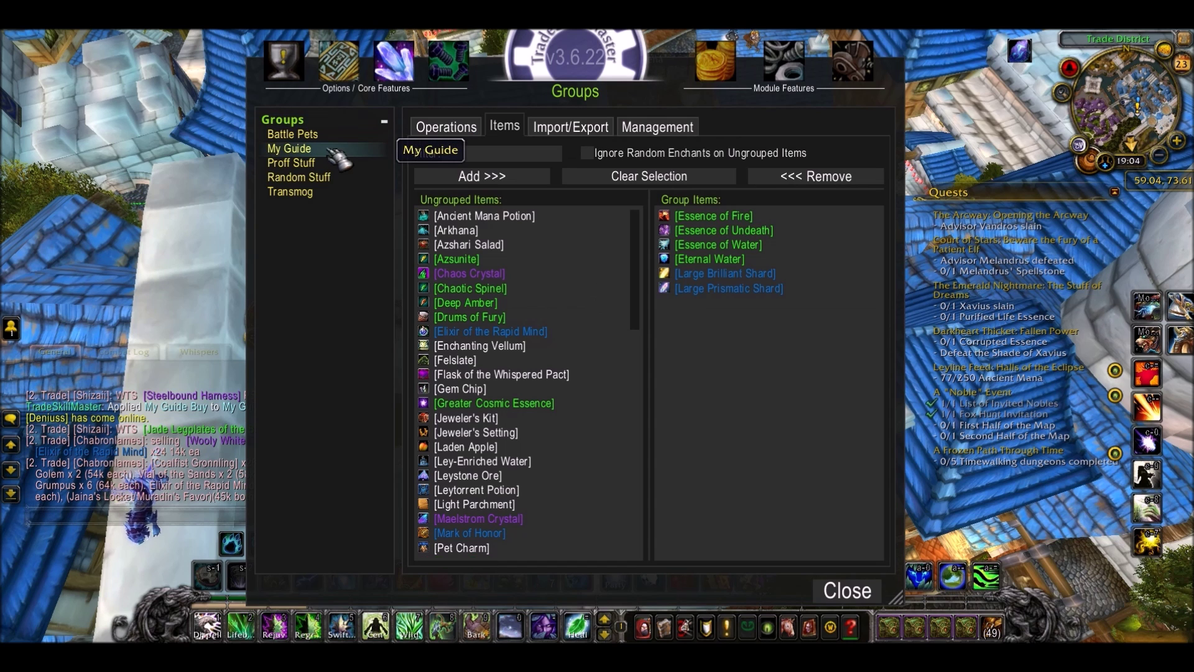
pyautogui.click(449, 127)
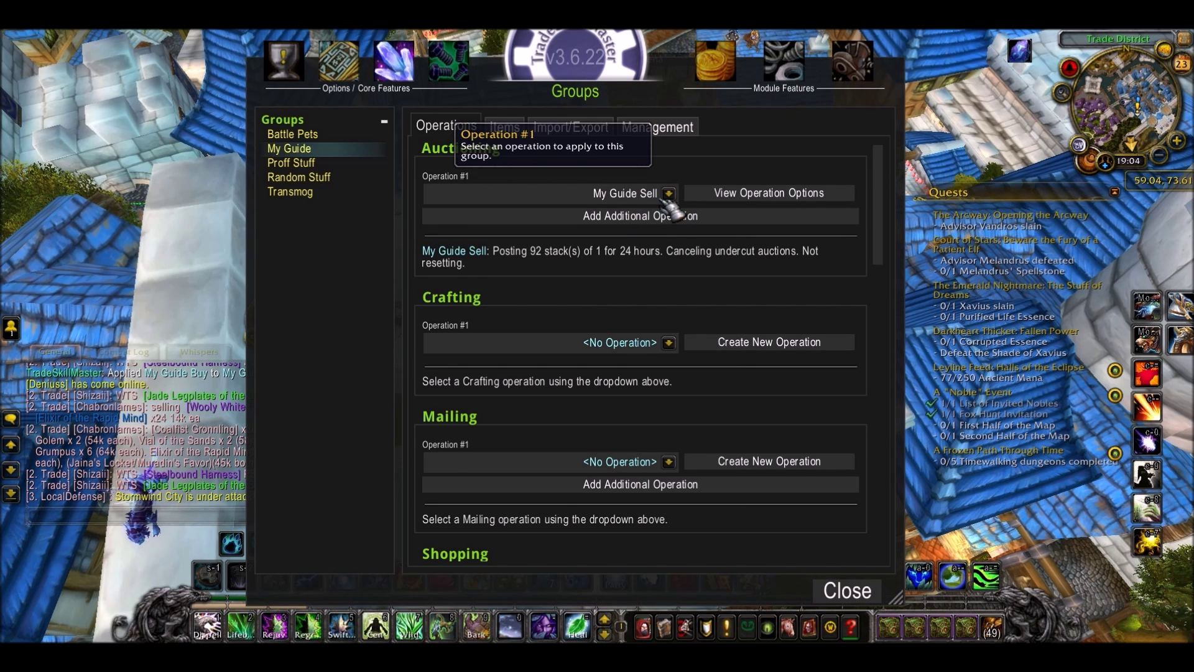
pyautogui.scroll(-3, 672, 211)
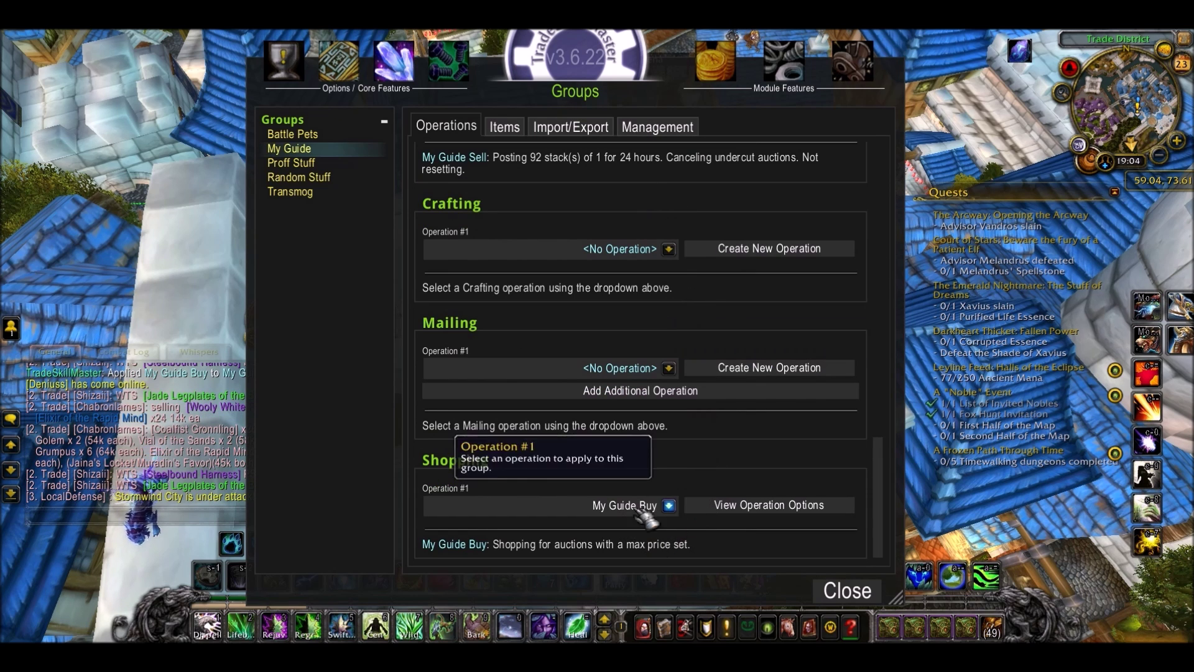
pyautogui.scroll(3, 709, 526)
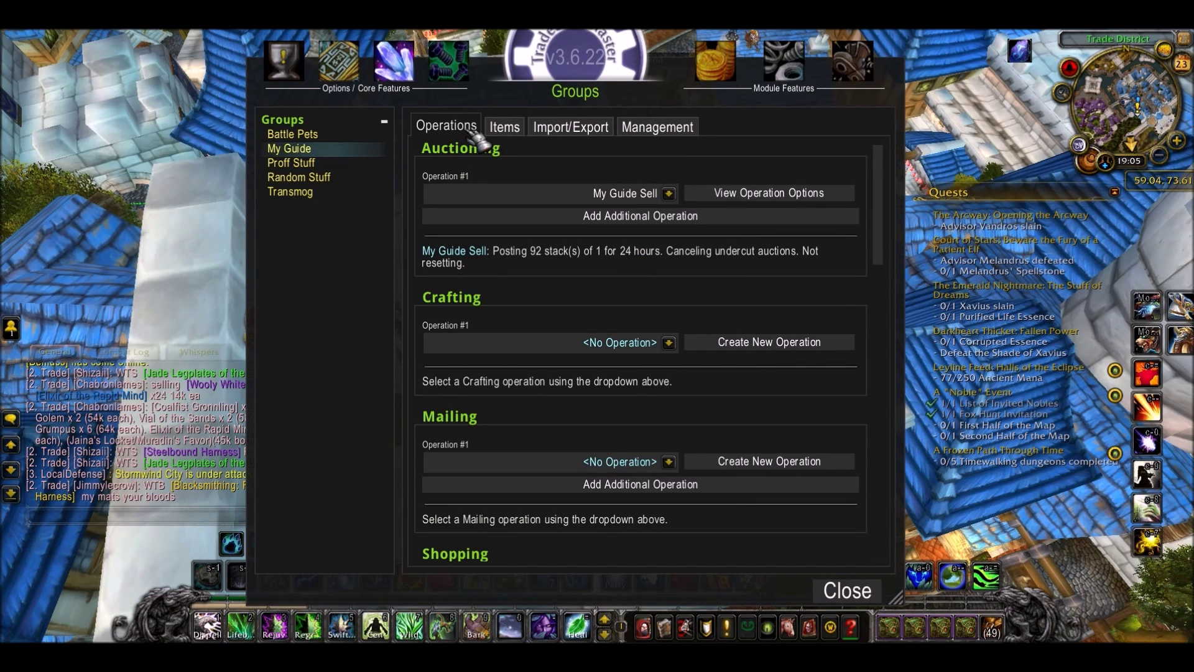
# Step: Enter 'My Guide Sub' as the new subgroup name on My Guide's Management tab and create it
pyautogui.click(659, 132)
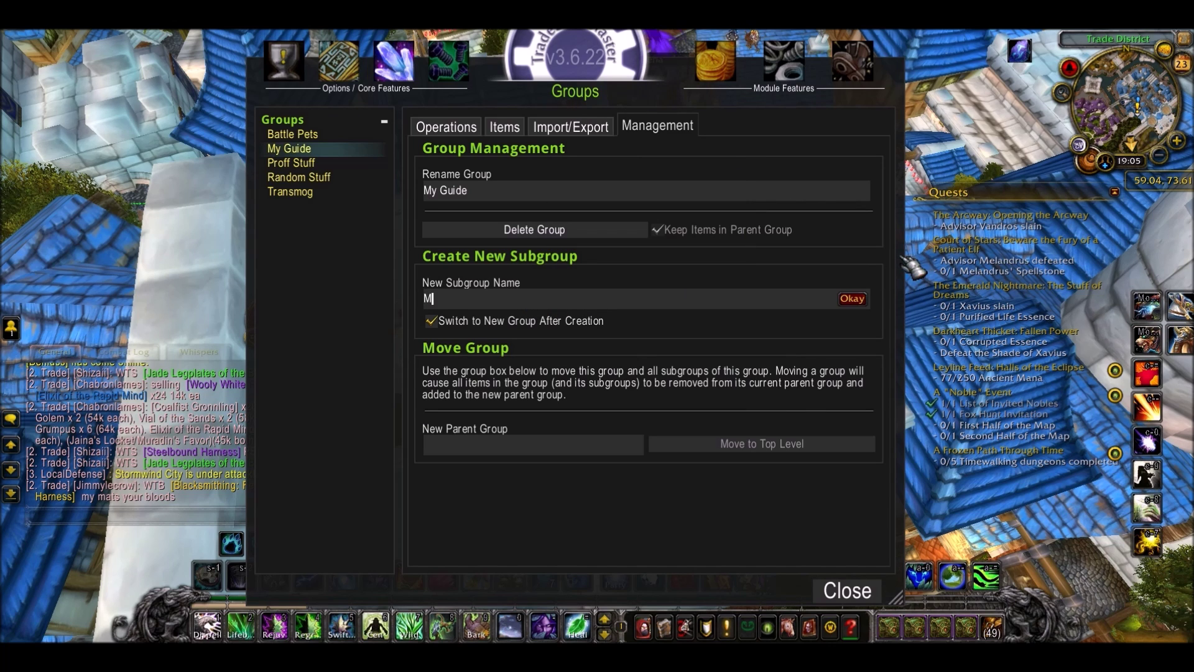
pyautogui.write('ub')
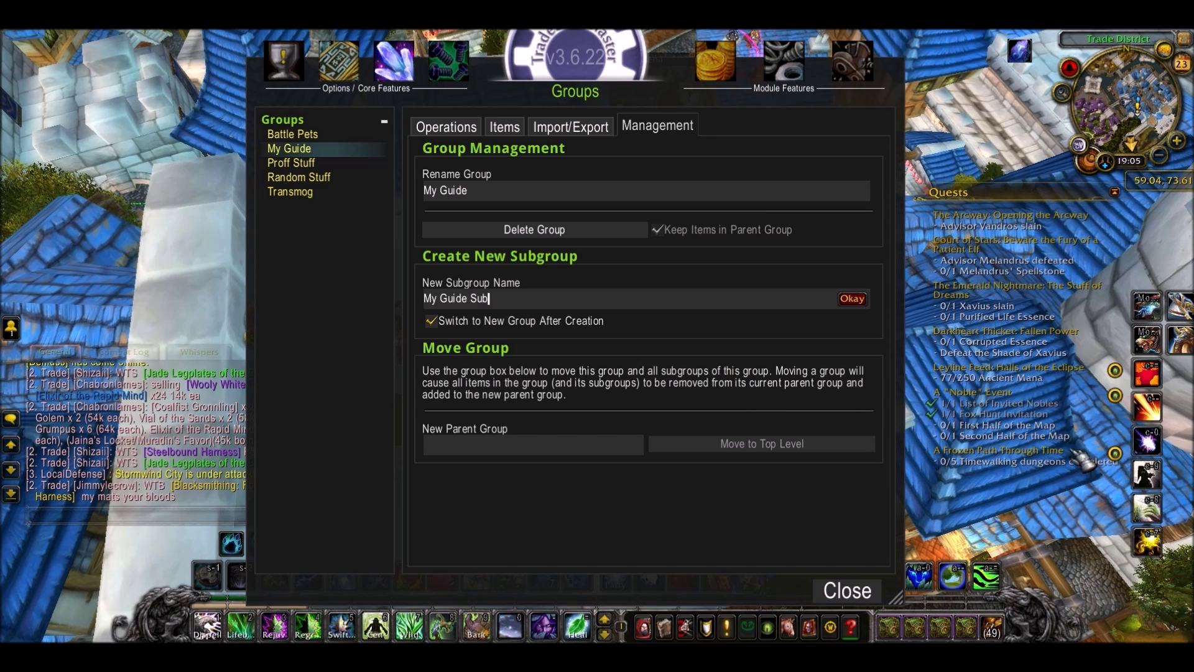
pyautogui.click(860, 303)
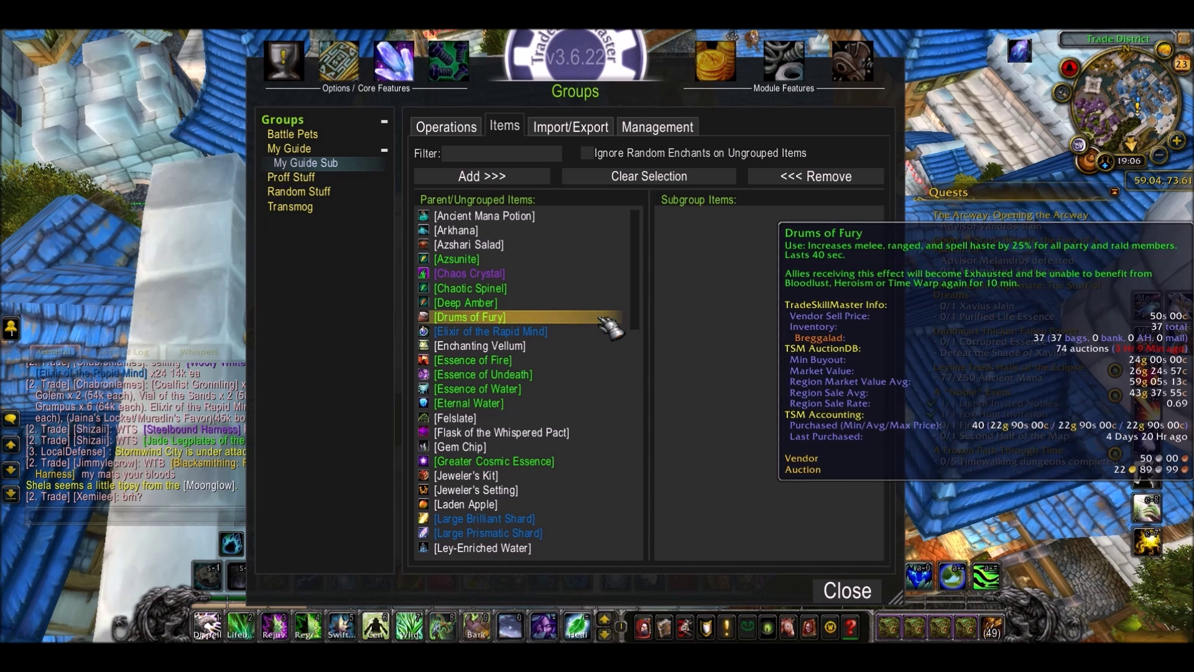
# Step: Add Chaotic Spinel and Deep Amber to My Guide Sub, then view its operations
pyautogui.click(534, 290)
pyautogui.click(517, 177)
pyautogui.click(520, 289)
pyautogui.click(521, 177)
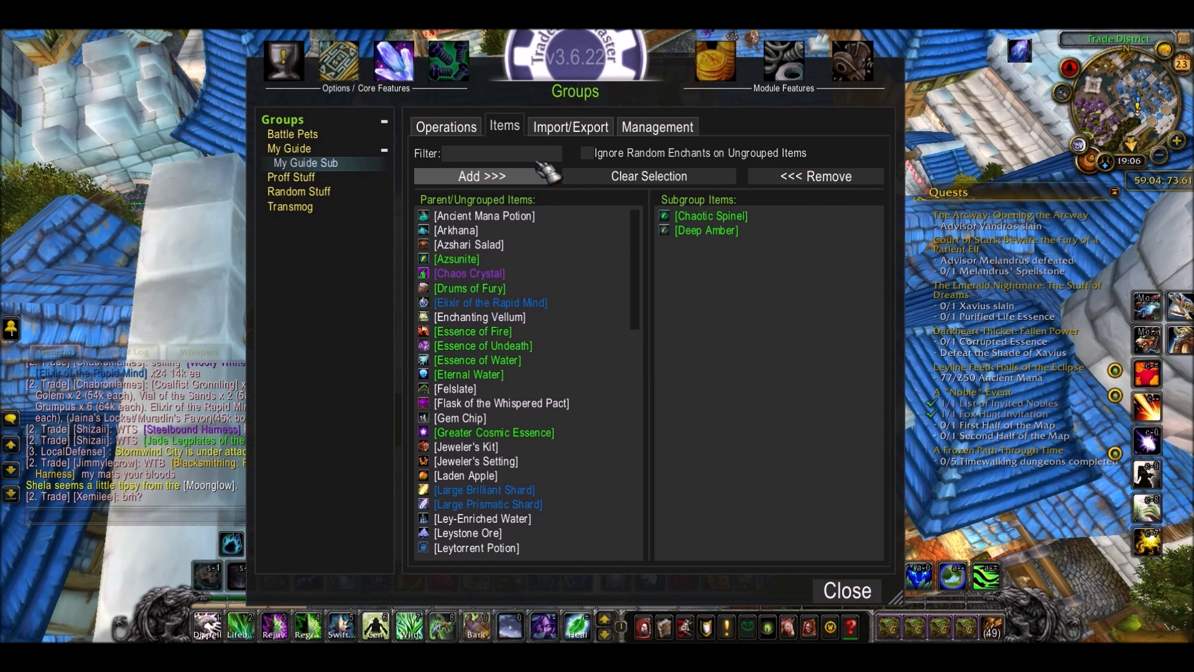
pyautogui.click(473, 133)
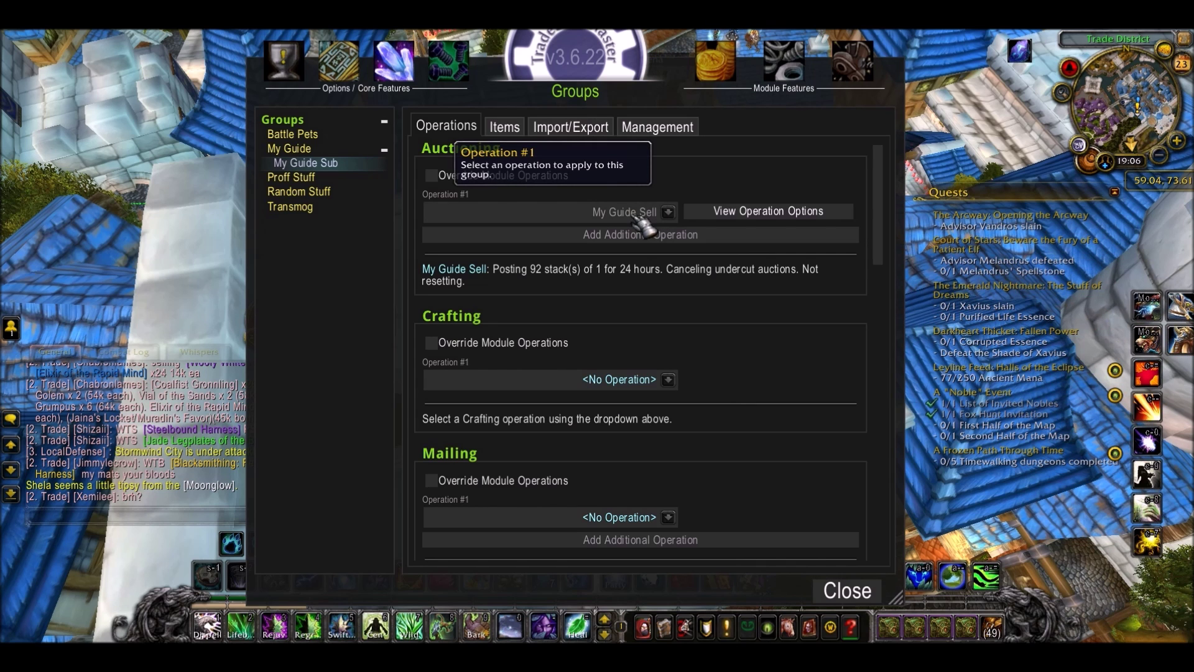
# Step: Scroll through My Guide Sub's operations, which inherit My Guide Sell and My Guide Buy
pyautogui.scroll(-1, 721, 281)
pyautogui.scroll(-1, 626, 525)
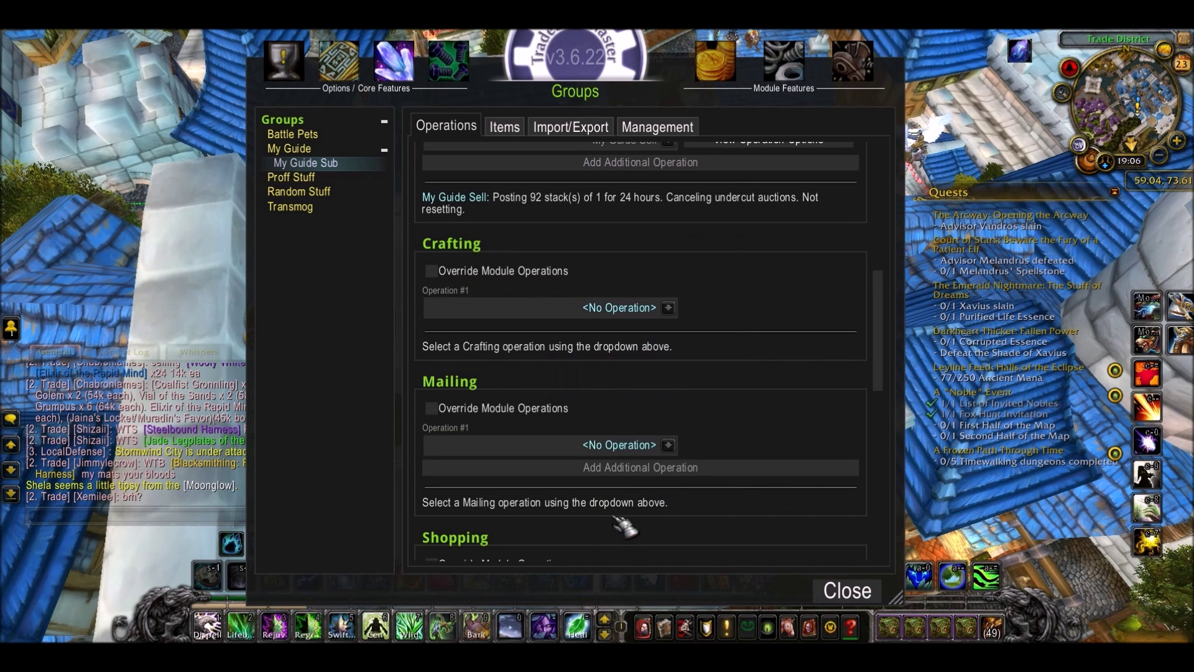
pyautogui.scroll(-3, 643, 497)
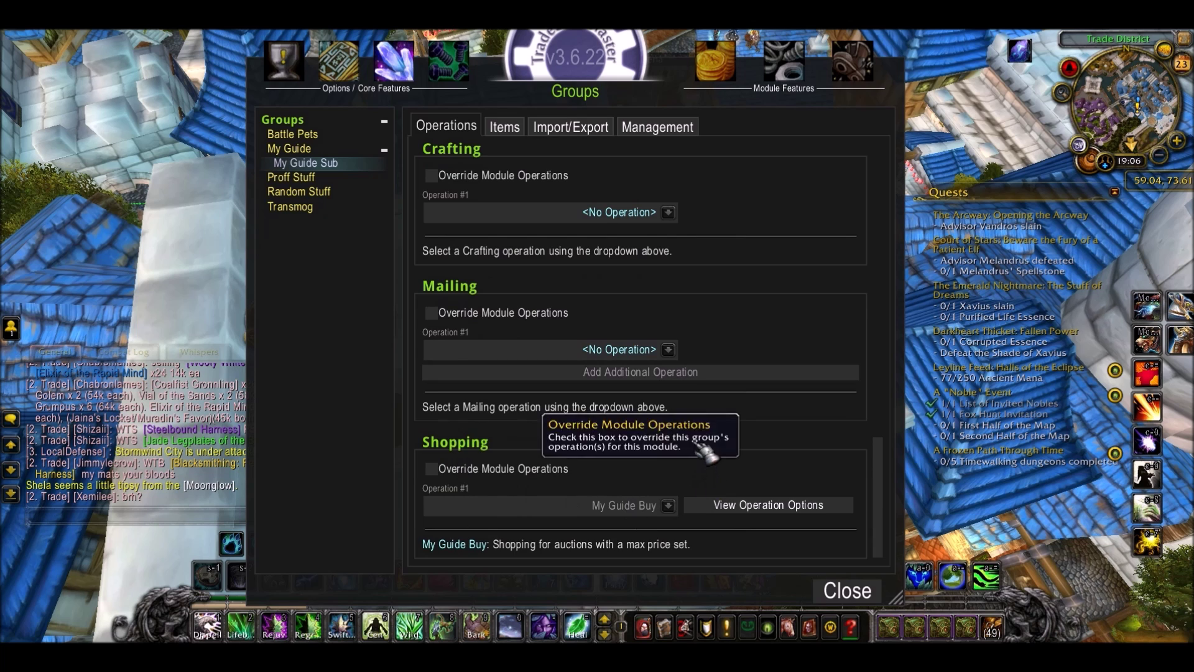
pyautogui.scroll(5, 707, 452)
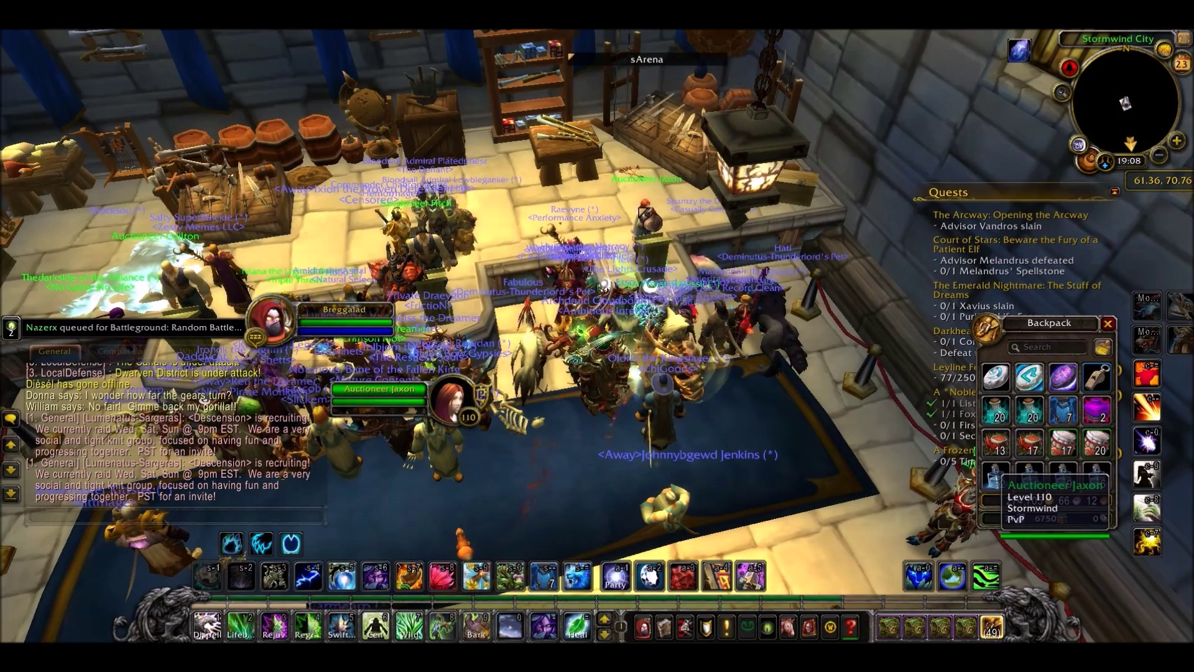
# Step: Open the auctioneer's Auctioning scans and start a post scan for the My Guide group
pyautogui.rightClick(647, 218)
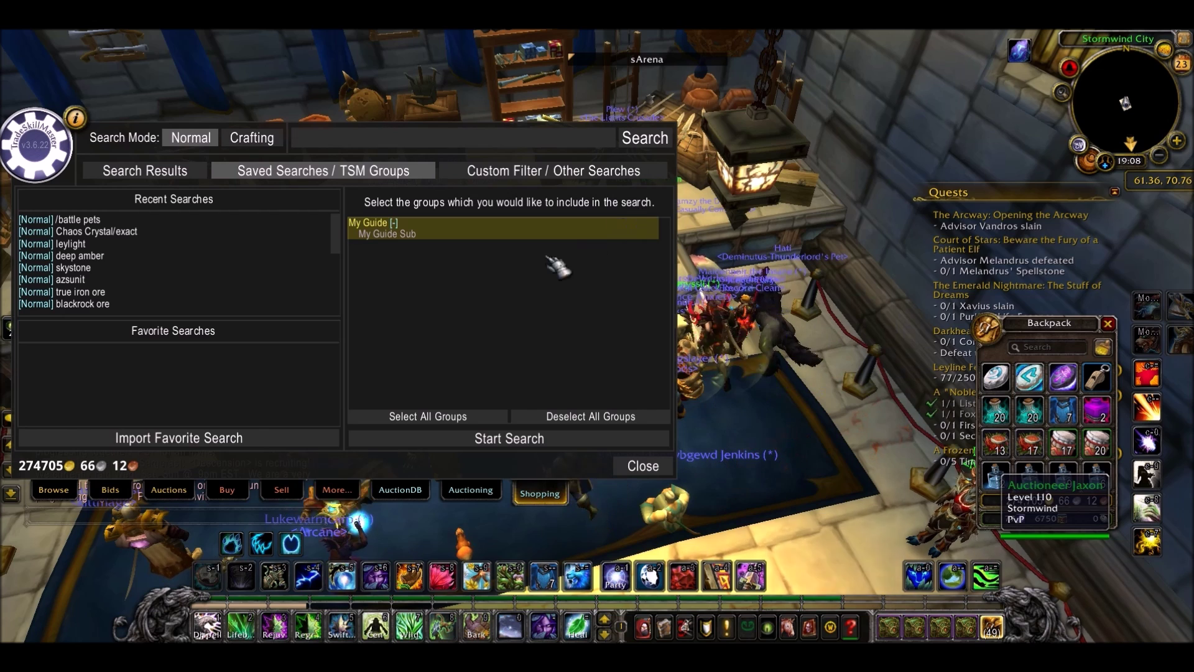
pyautogui.click(474, 494)
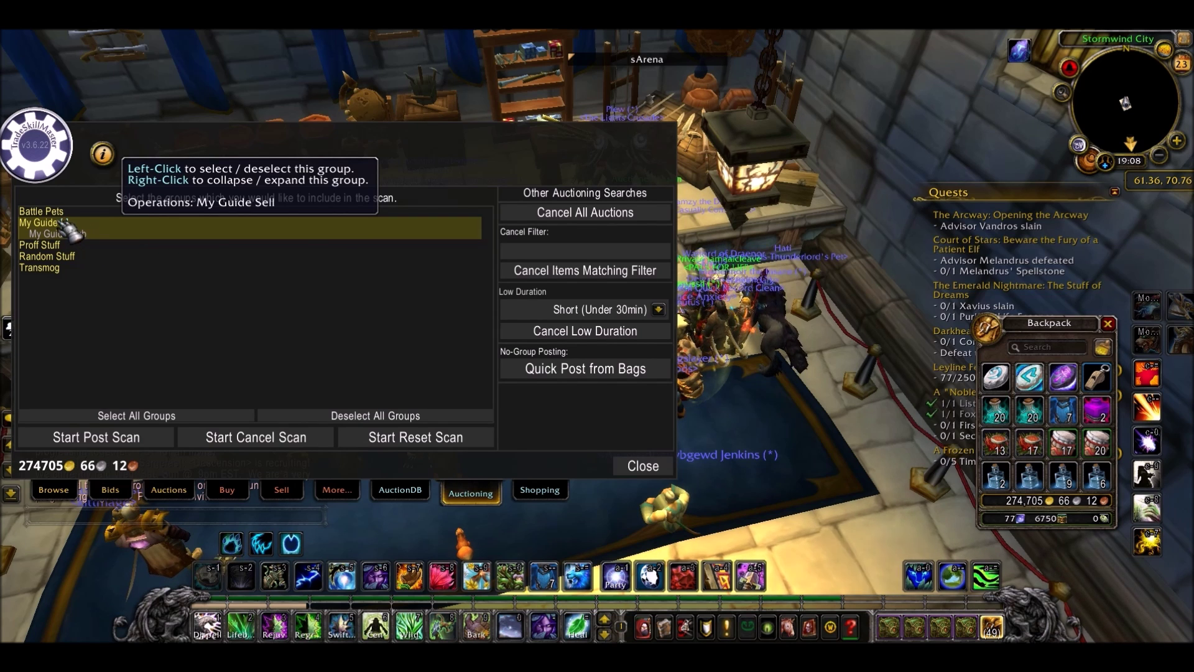
pyautogui.click(140, 441)
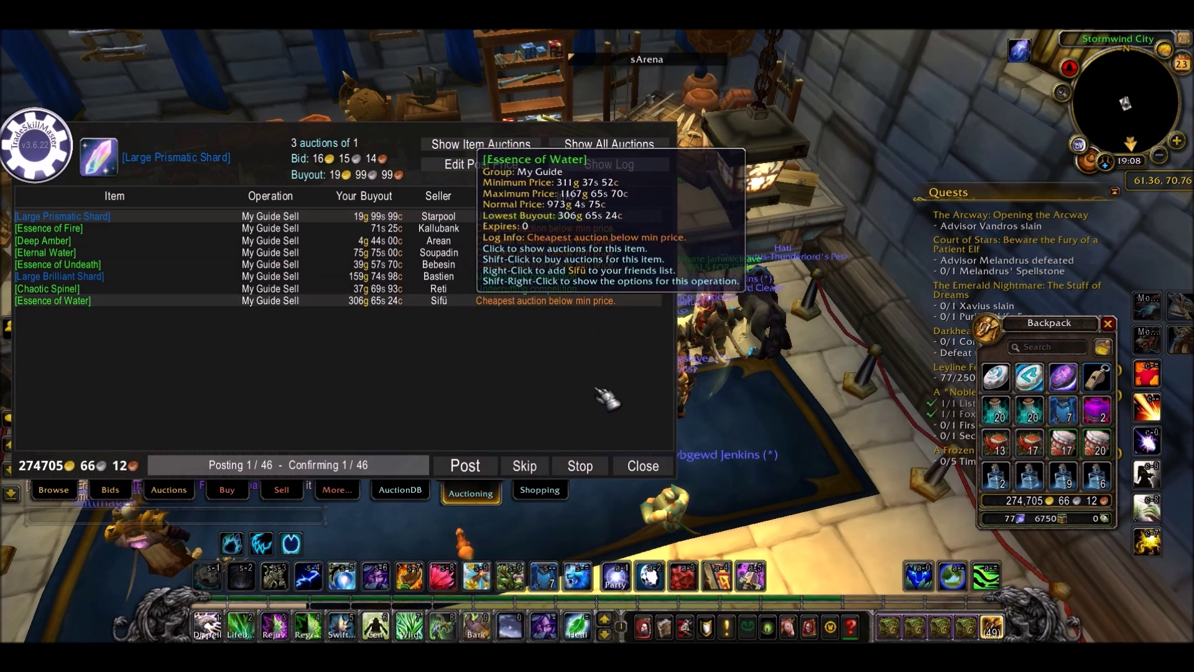
# Step: Post every My Guide item's auctions, including Chaotic Spinel, then return to the Auctioning group list
pyautogui.click(469, 467)
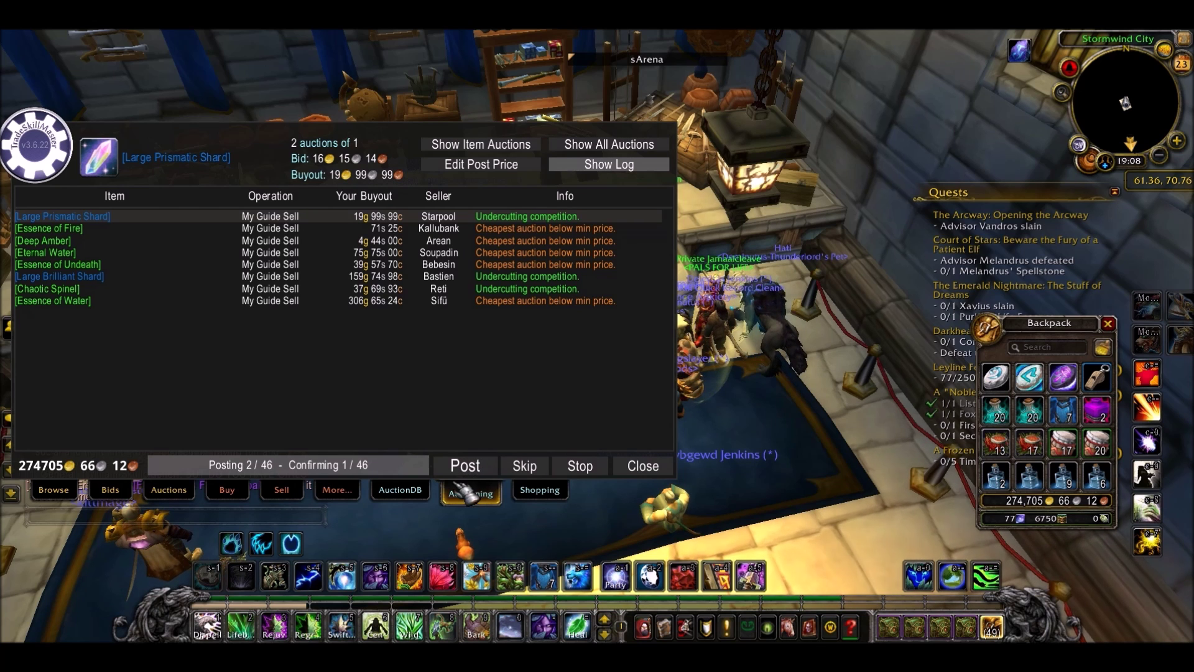
pyautogui.click(465, 471)
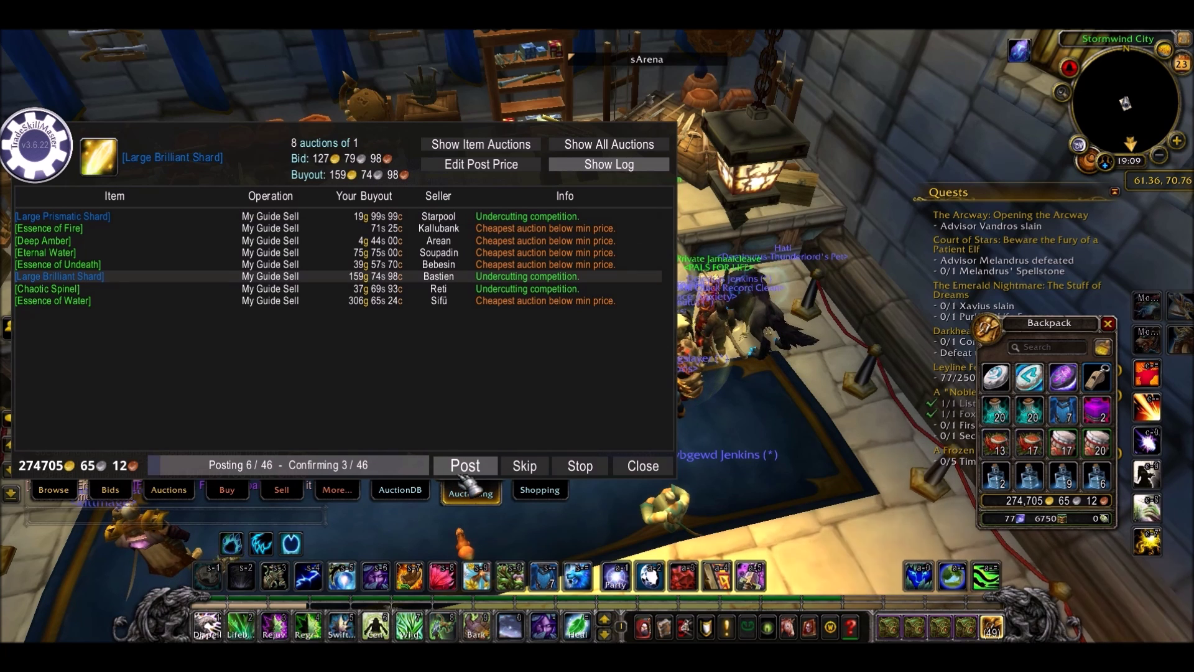
pyautogui.click(463, 476)
pyautogui.click(463, 475)
pyautogui.click(463, 476)
pyautogui.click(463, 476)
pyautogui.click(463, 476)
pyautogui.click(463, 476)
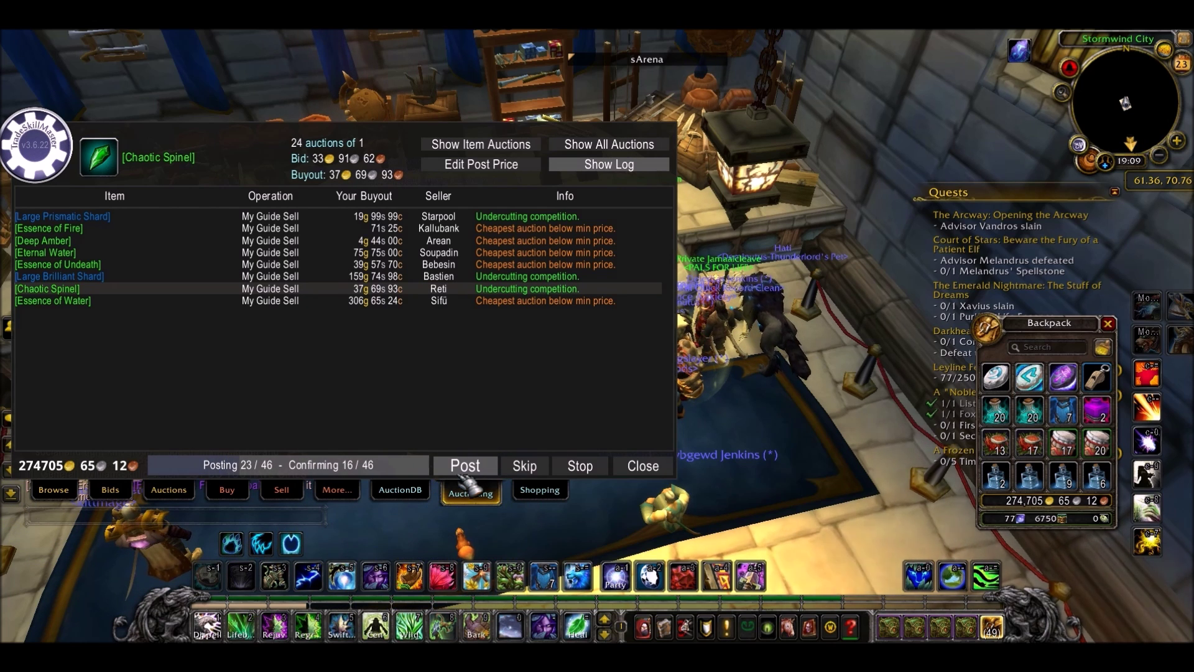
pyautogui.click(464, 476)
pyautogui.click(464, 476)
pyautogui.click(463, 476)
pyautogui.click(463, 475)
pyautogui.click(463, 476)
pyautogui.click(463, 475)
pyautogui.click(463, 476)
pyautogui.click(463, 476)
pyautogui.click(463, 476)
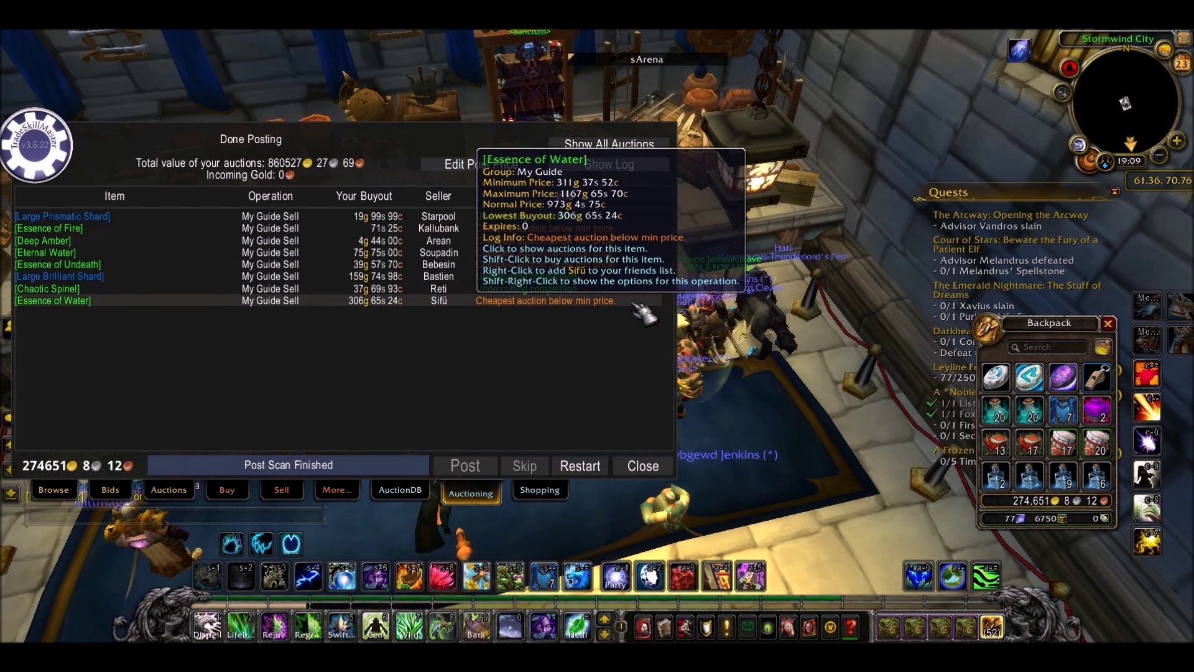
pyautogui.click(494, 492)
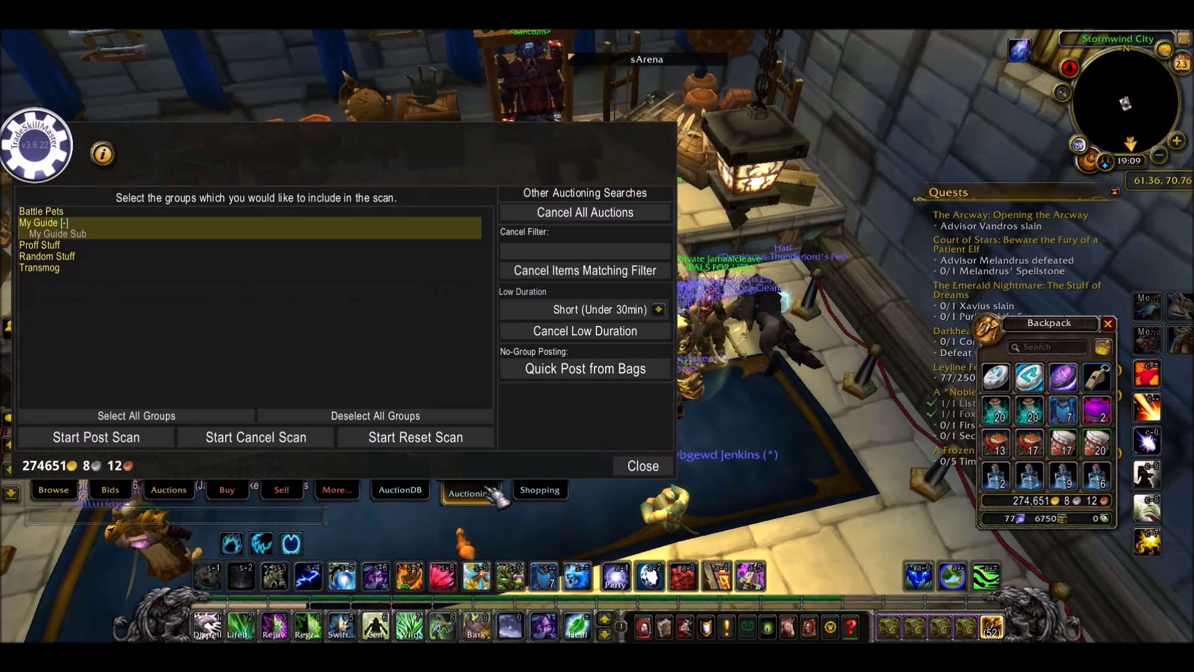
# Step: Run a Shopping search for My Guide items and buy out two Essence of Undeath for 79g 15s 40c
pyautogui.click(538, 491)
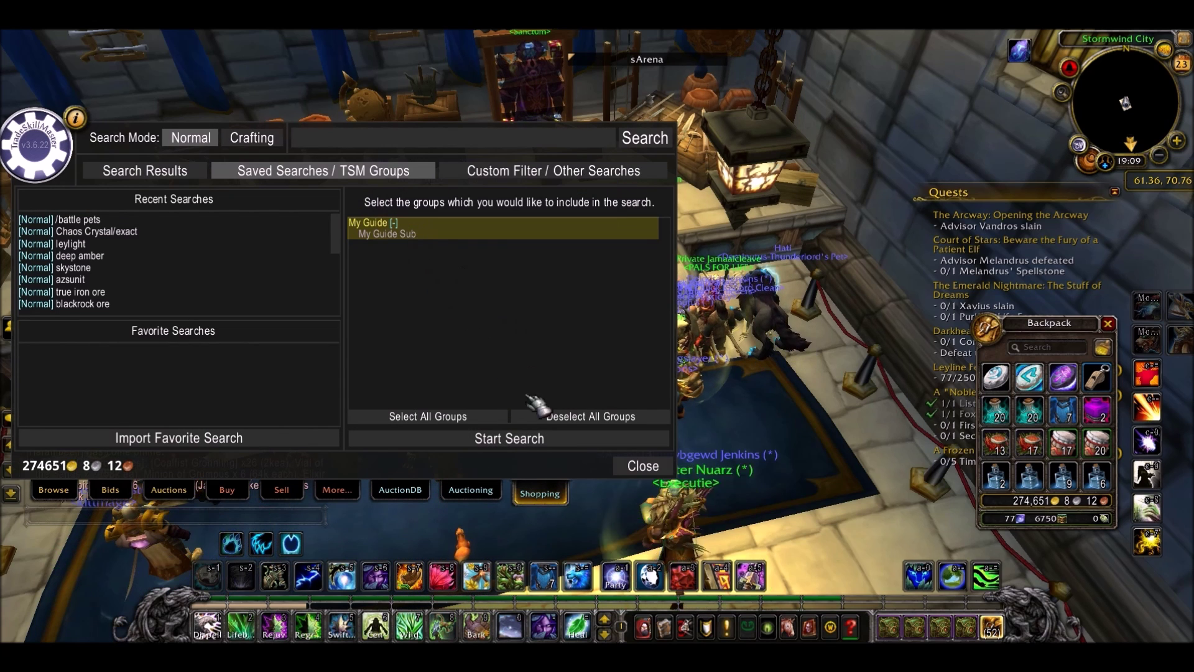
pyautogui.click(536, 440)
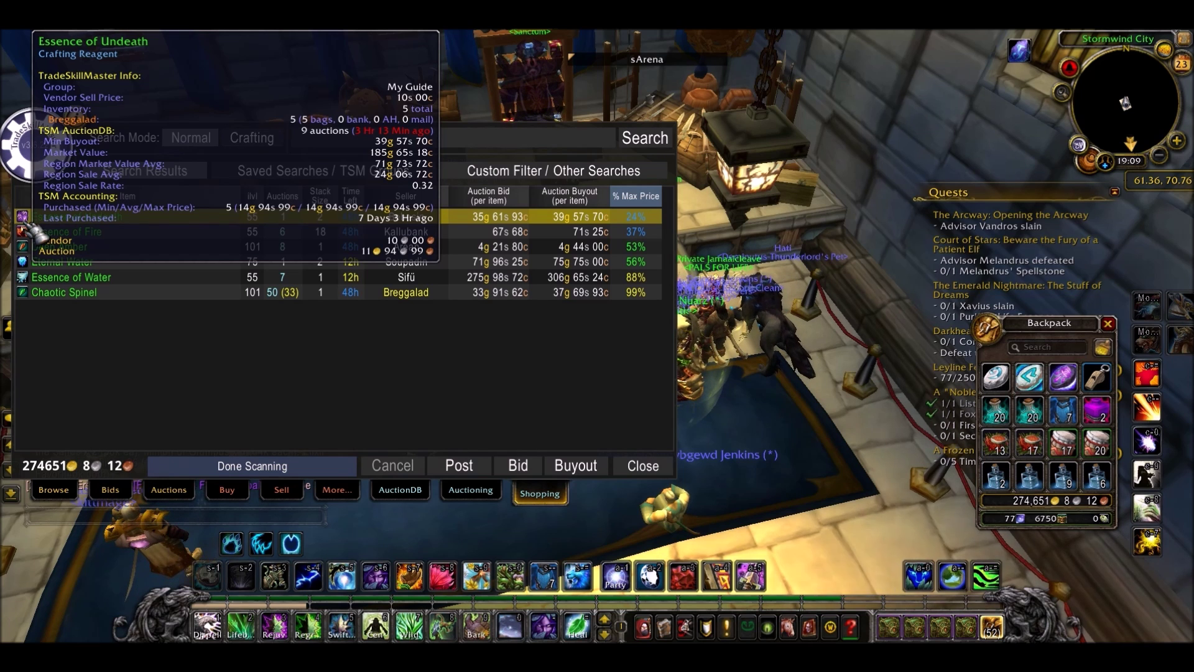
pyautogui.click(577, 468)
pyautogui.scroll(-1, 445, 413)
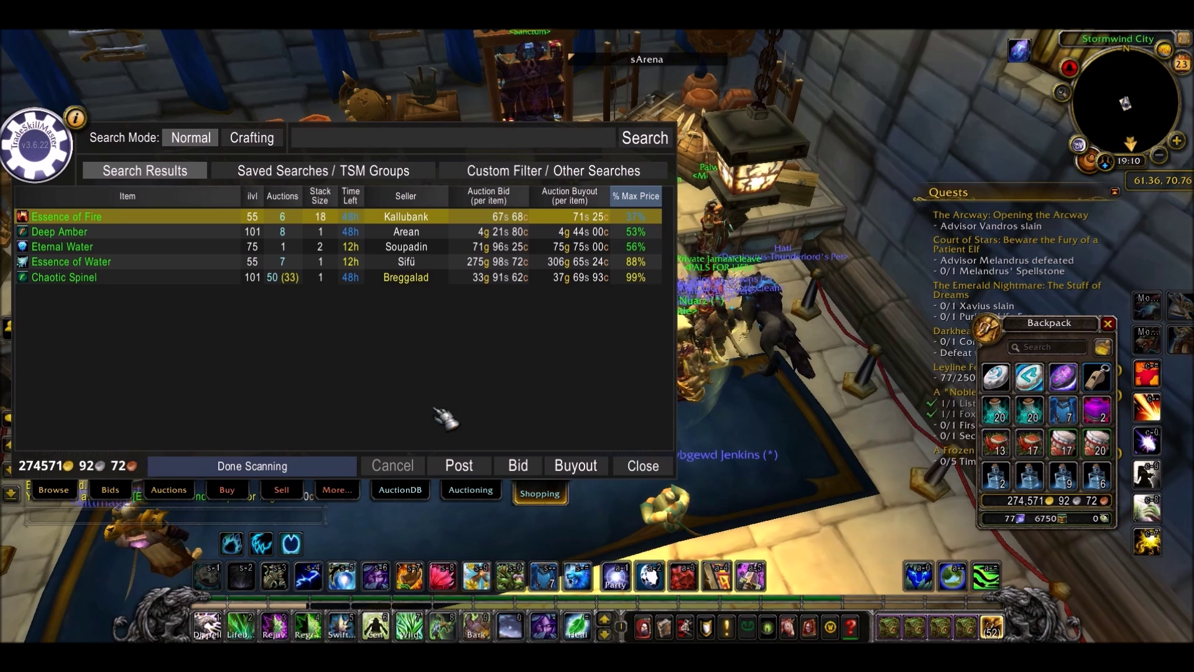
pyautogui.click(471, 490)
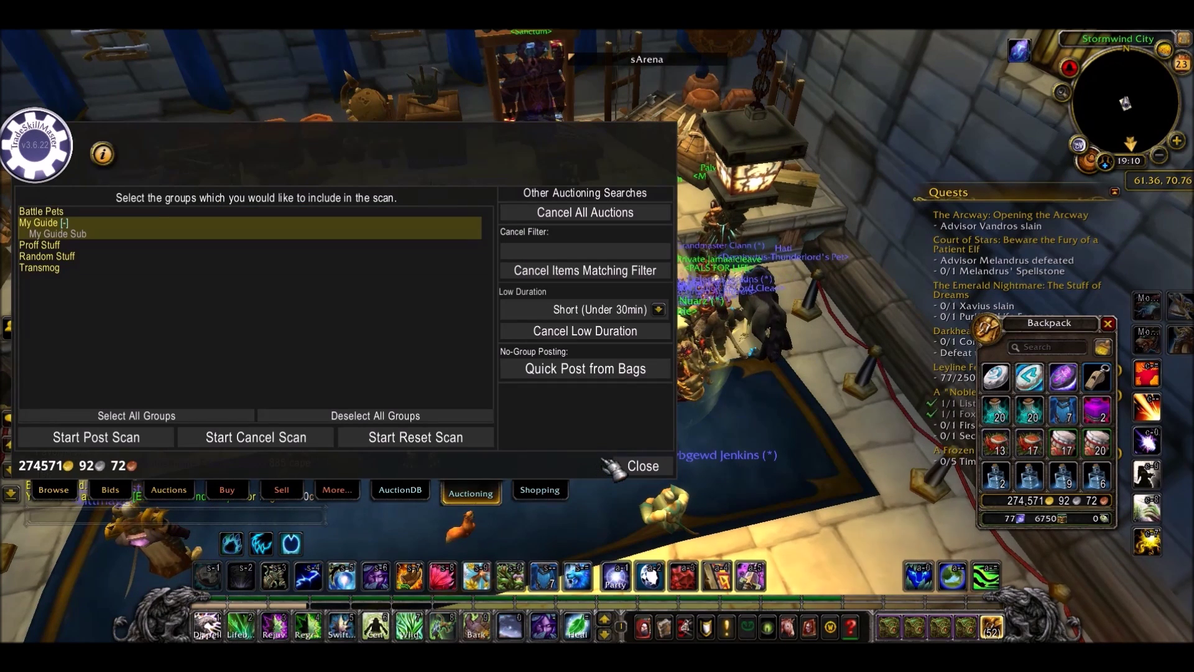
# Step: Run a cancel scan on My Guide's posted auctions to check for undercuts
pyautogui.click(297, 444)
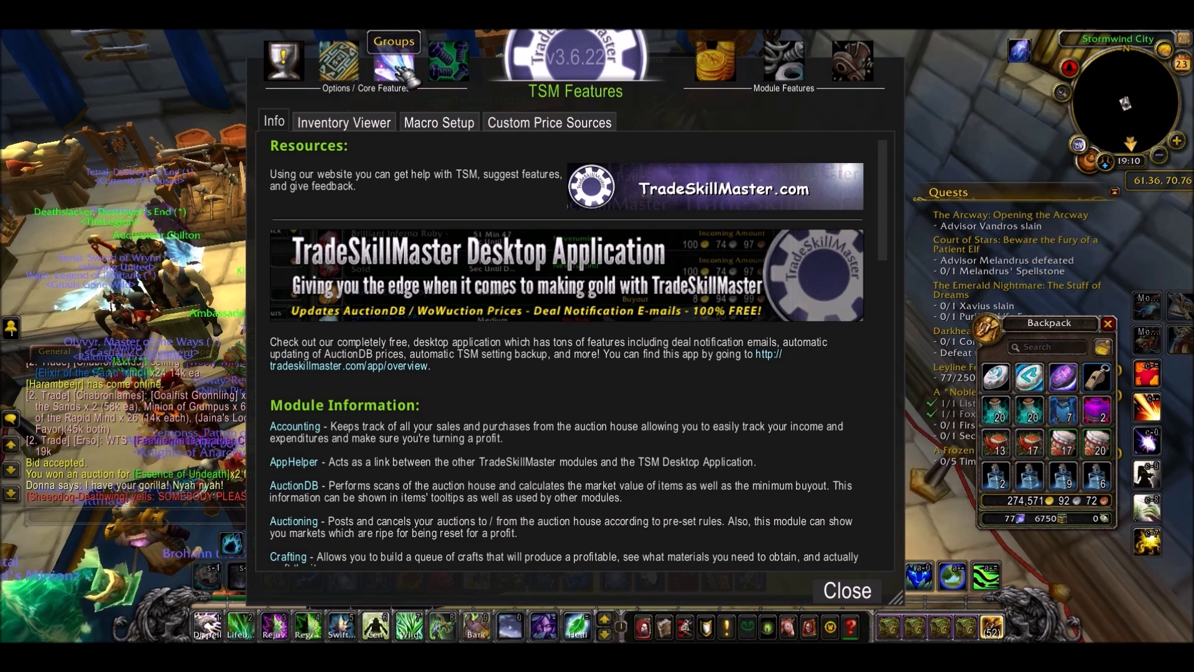
# Step: Create a new TSM group named 'Phat Lewts' from the Groups page
pyautogui.click(393, 67)
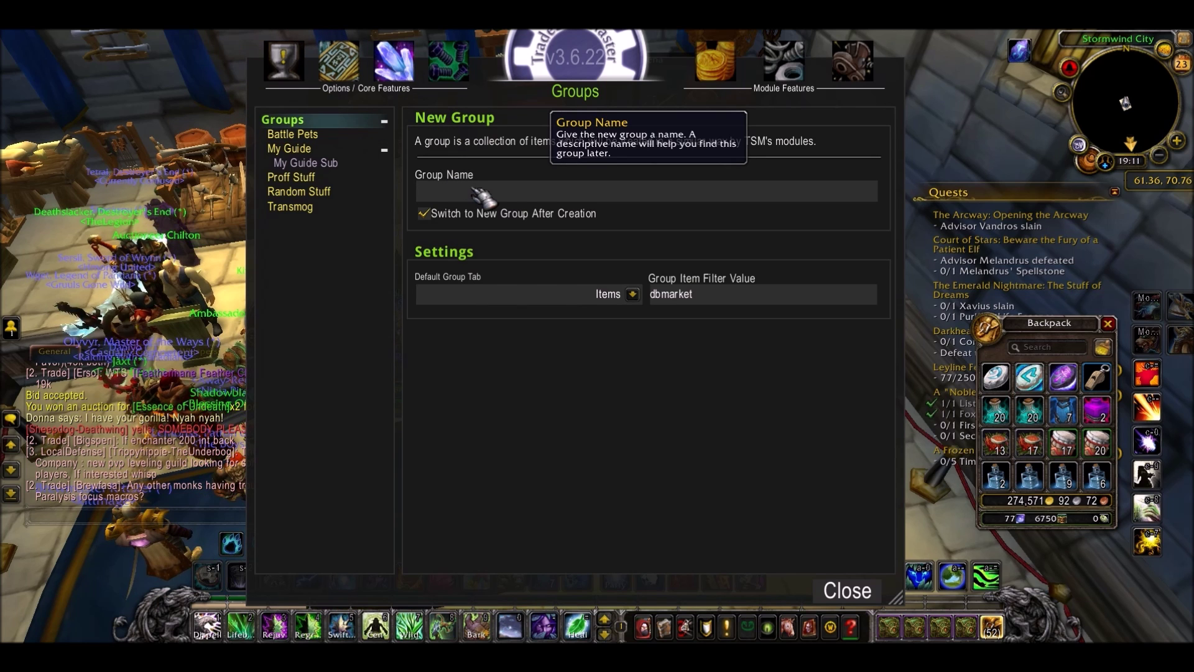
pyautogui.write('Phat Lewts')
pyautogui.press('Return')
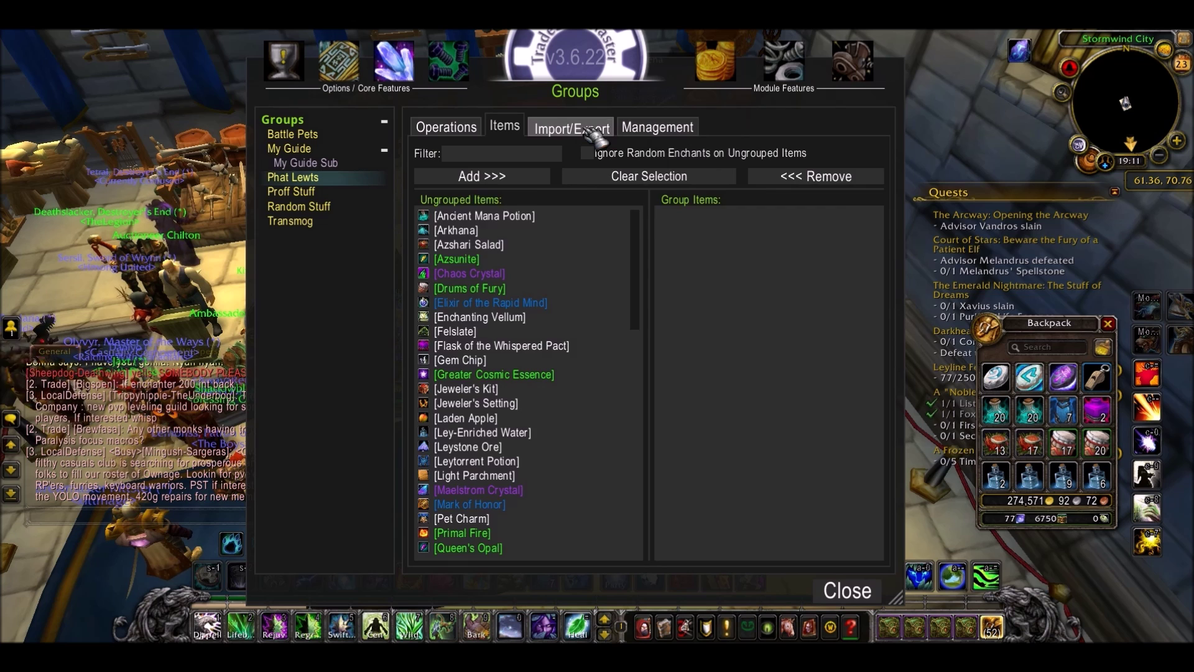
# Step: Show the Import/Export options for the Phat Lewts group
pyautogui.click(590, 127)
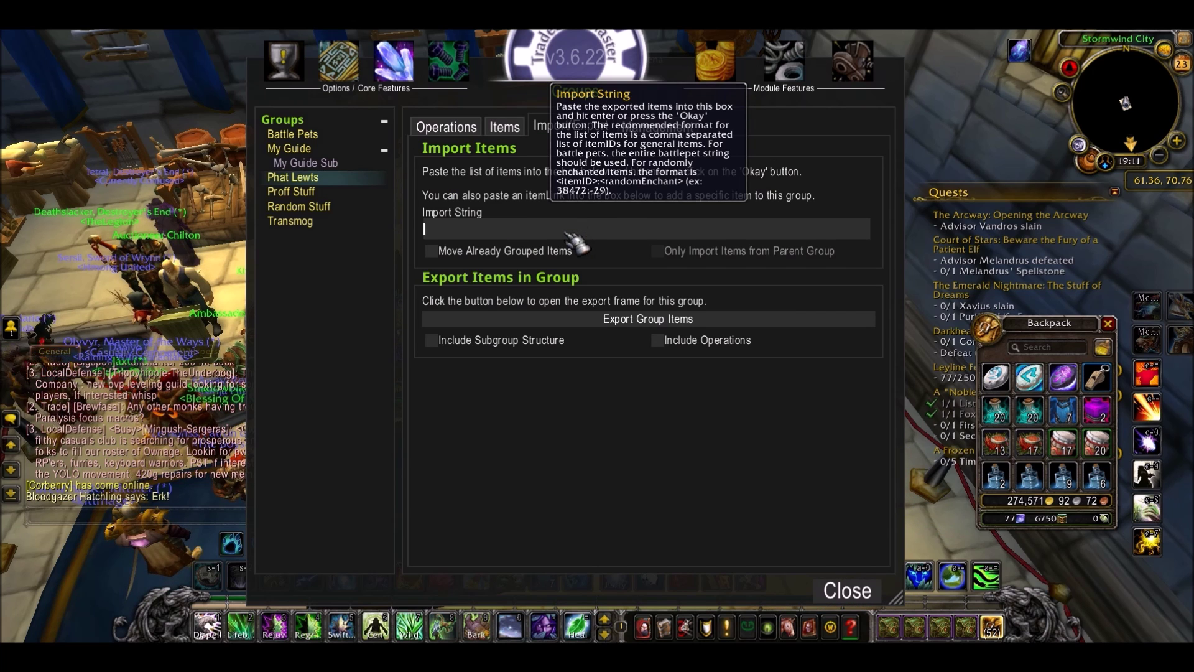